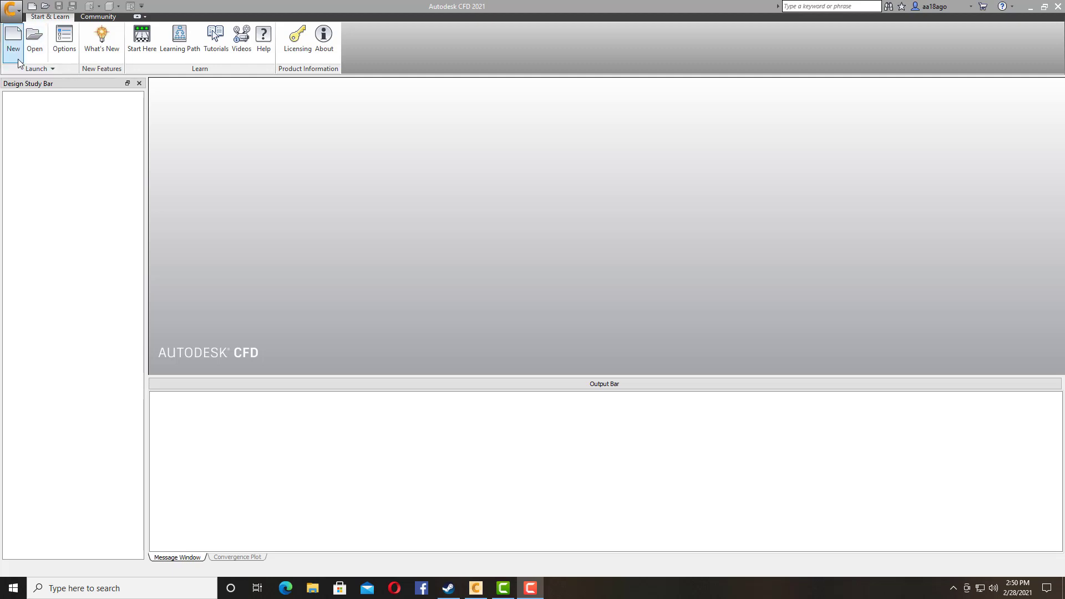
- Start a new design study named 'test' using final v2.step from the Desktop
left_click(18, 61)
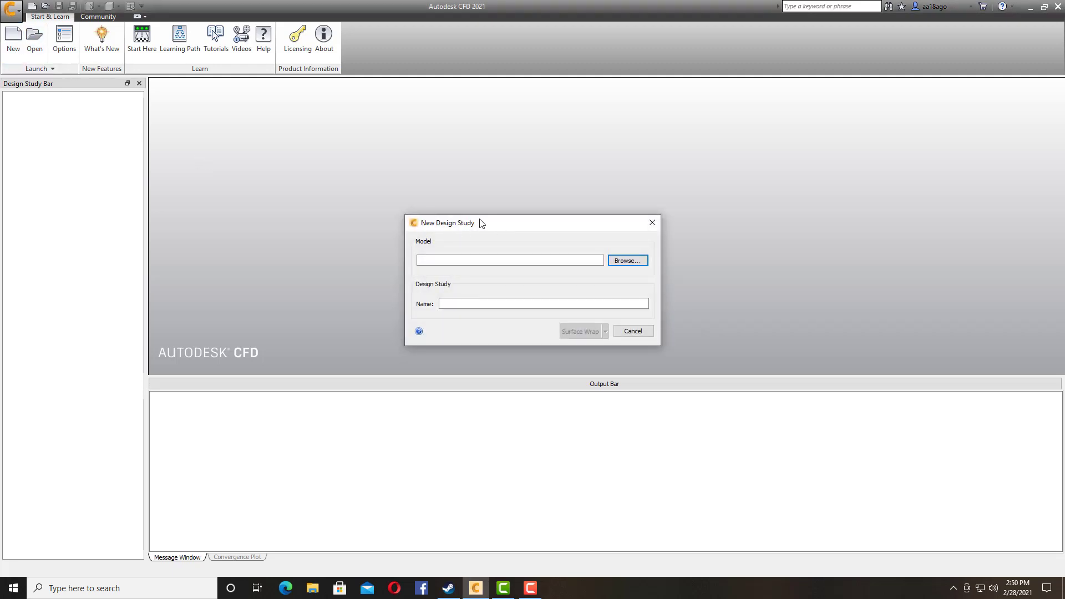
left_click(576, 251)
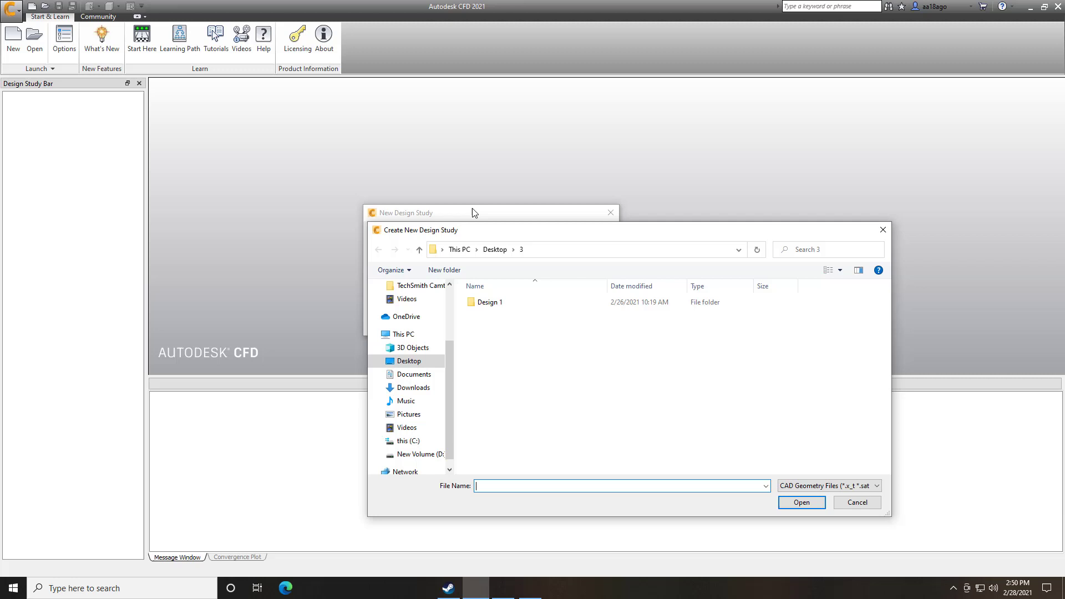
scroll(383, 332, "up", 3)
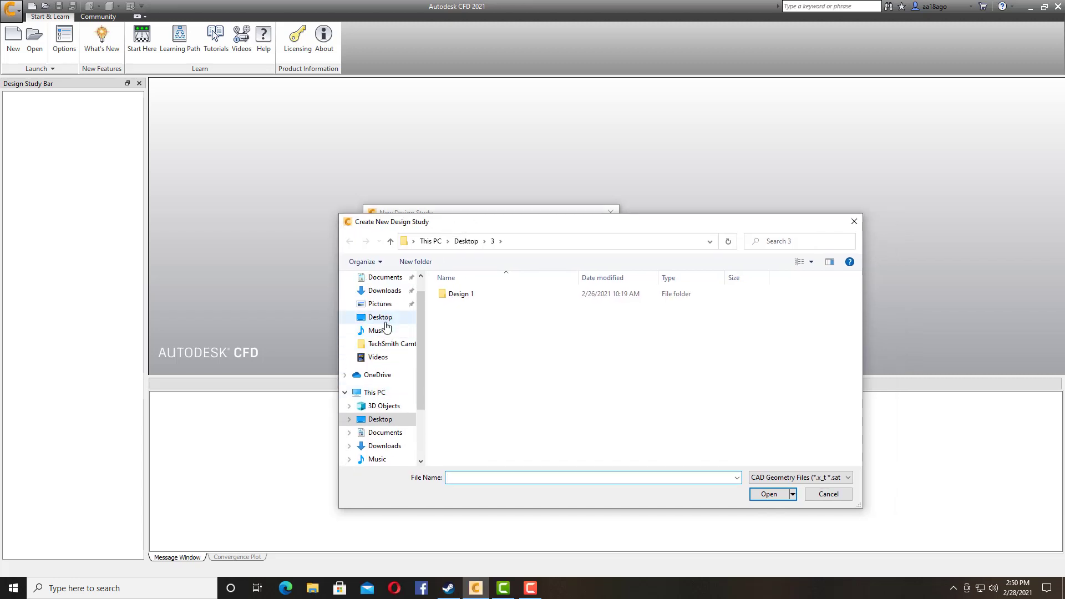
left_click(380, 317)
left_click(473, 400)
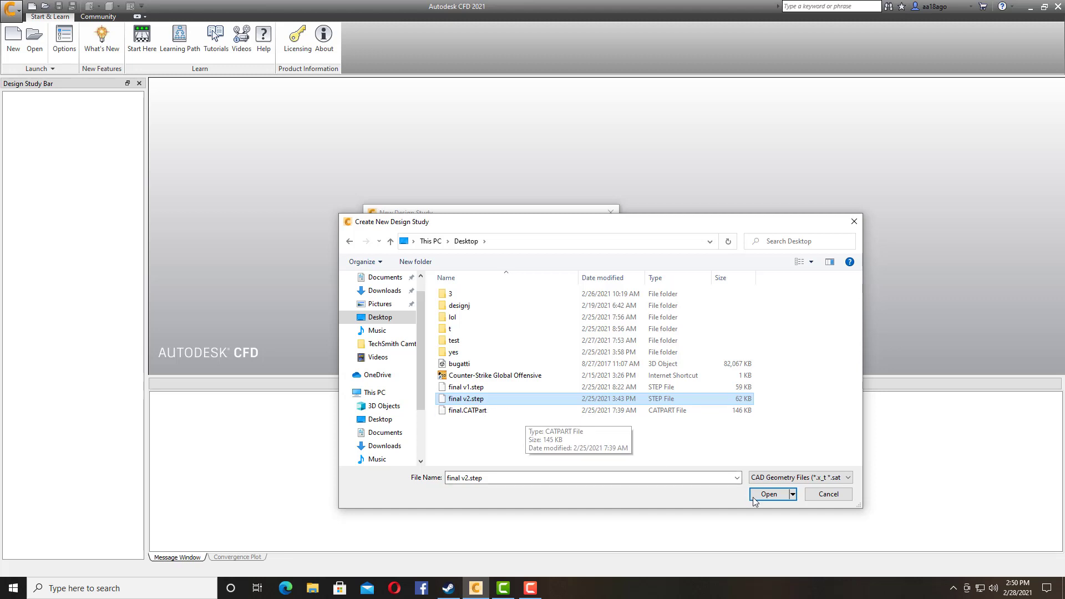
left_click(774, 479)
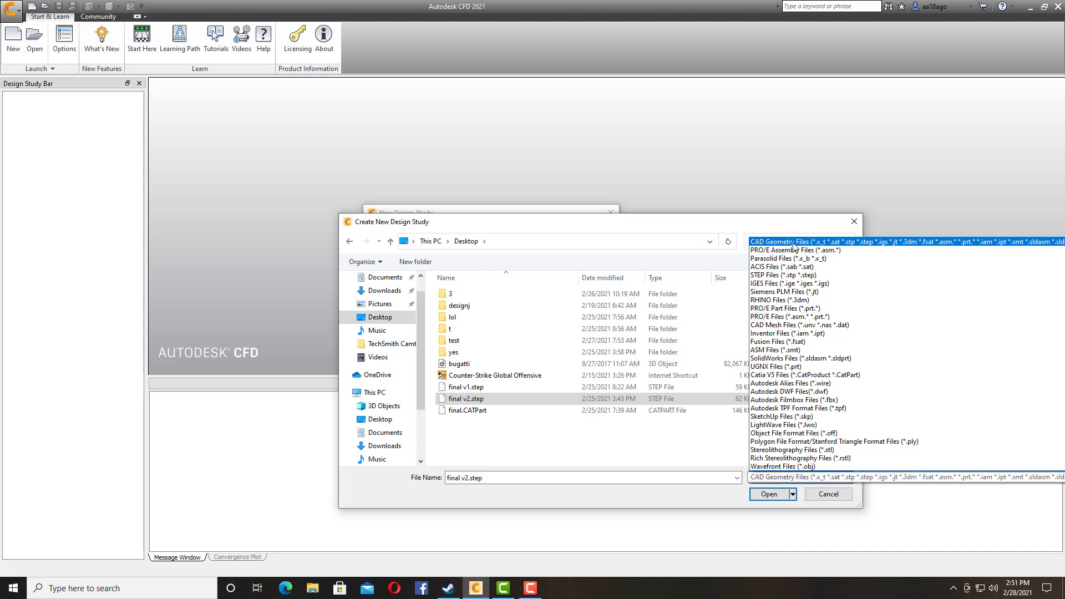
left_click(774, 243)
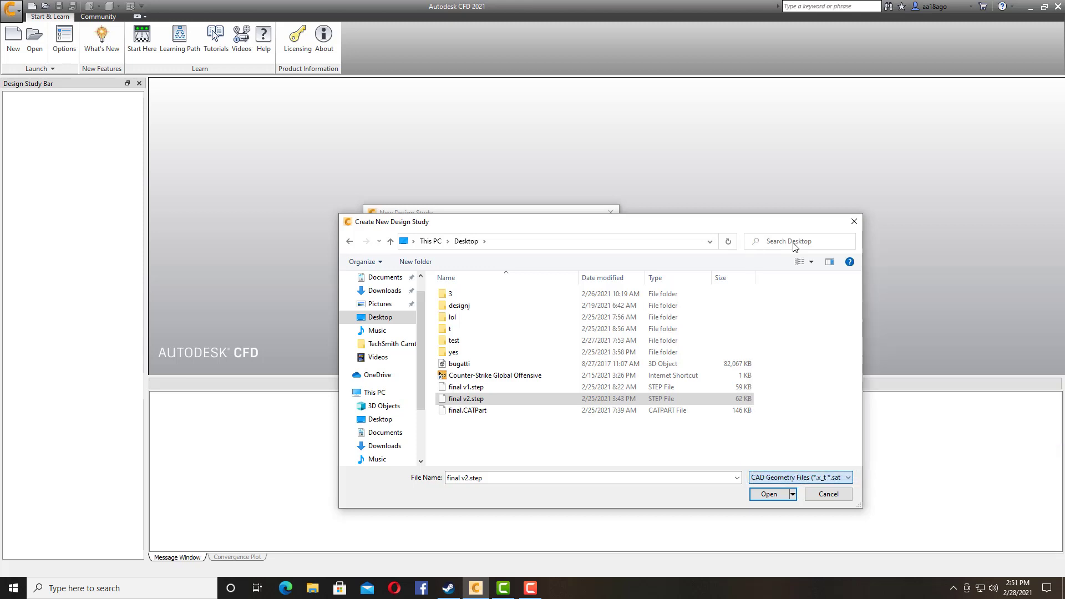
left_click(769, 494)
left_click_drag(476, 217, 446, 201)
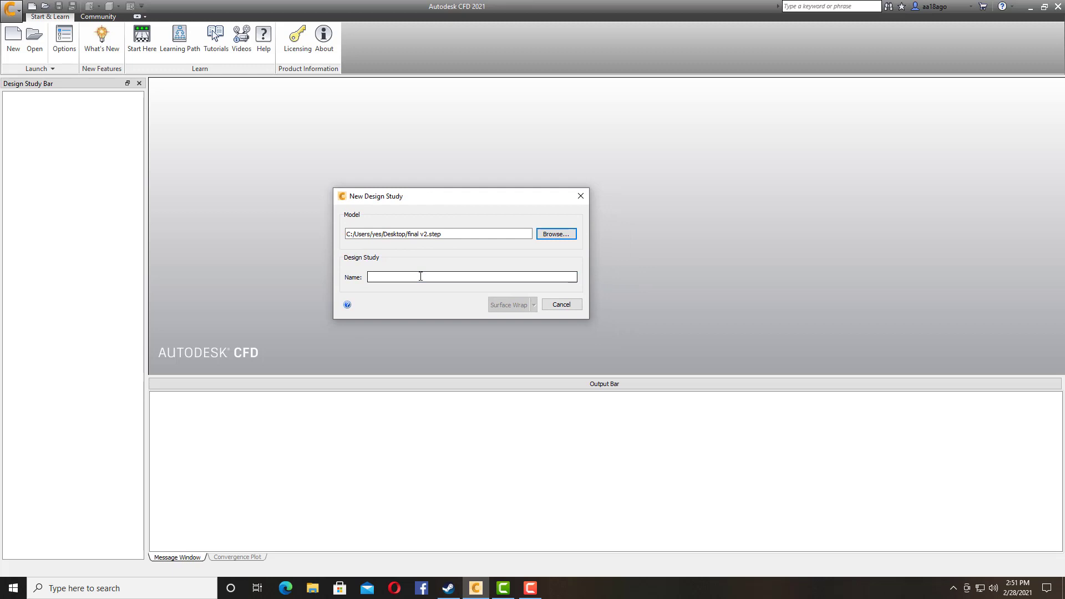
type("test")
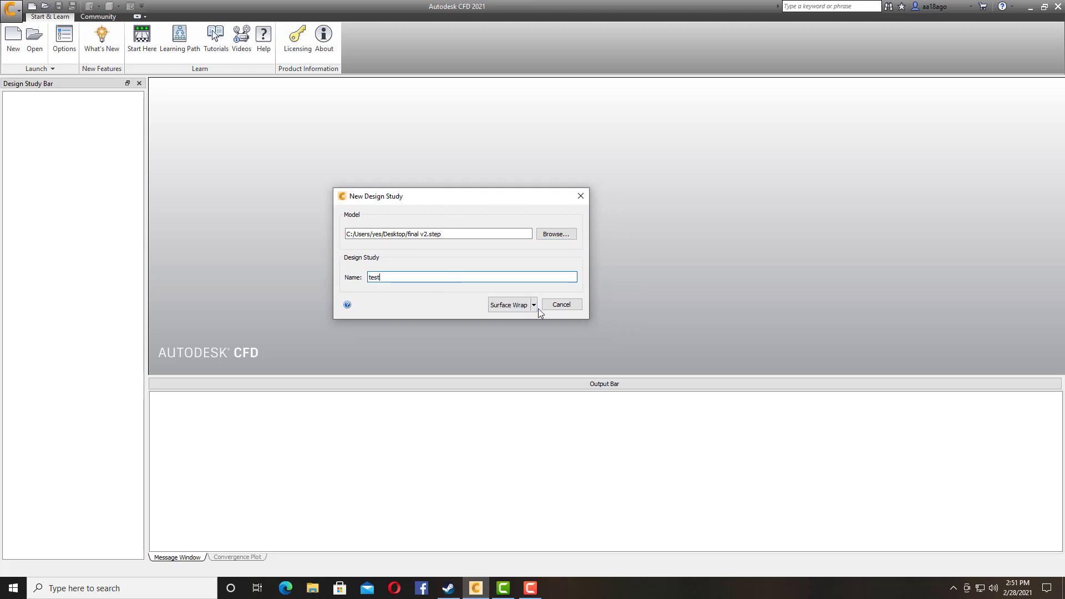
left_click(521, 308)
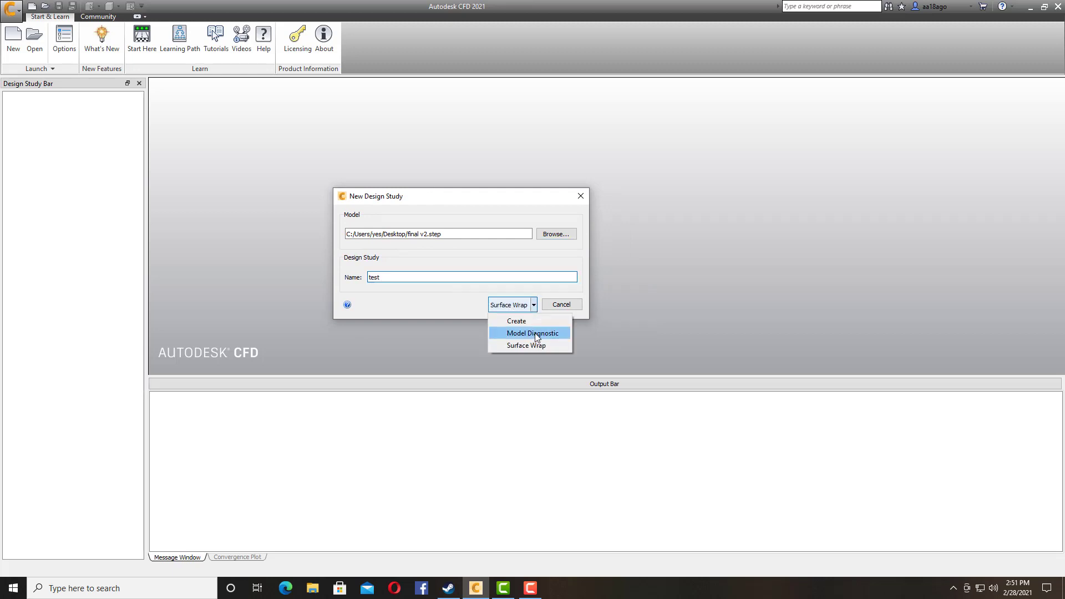
- Create the test design study, dismiss geometry repair and orbit to an isometric top view
left_click(524, 322)
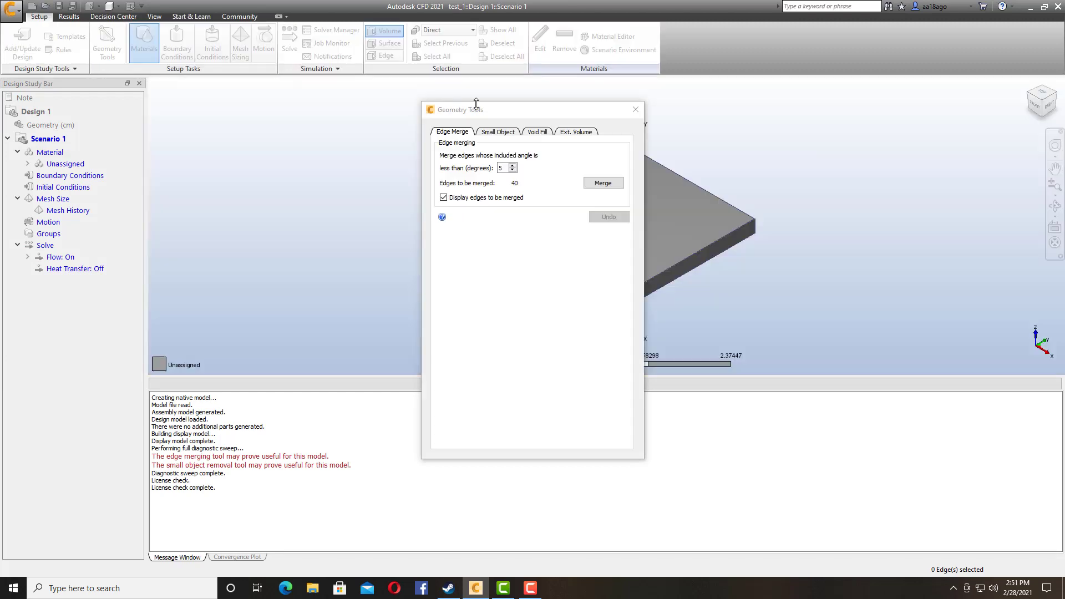
left_click_drag(482, 111, 225, 108)
left_click(377, 106)
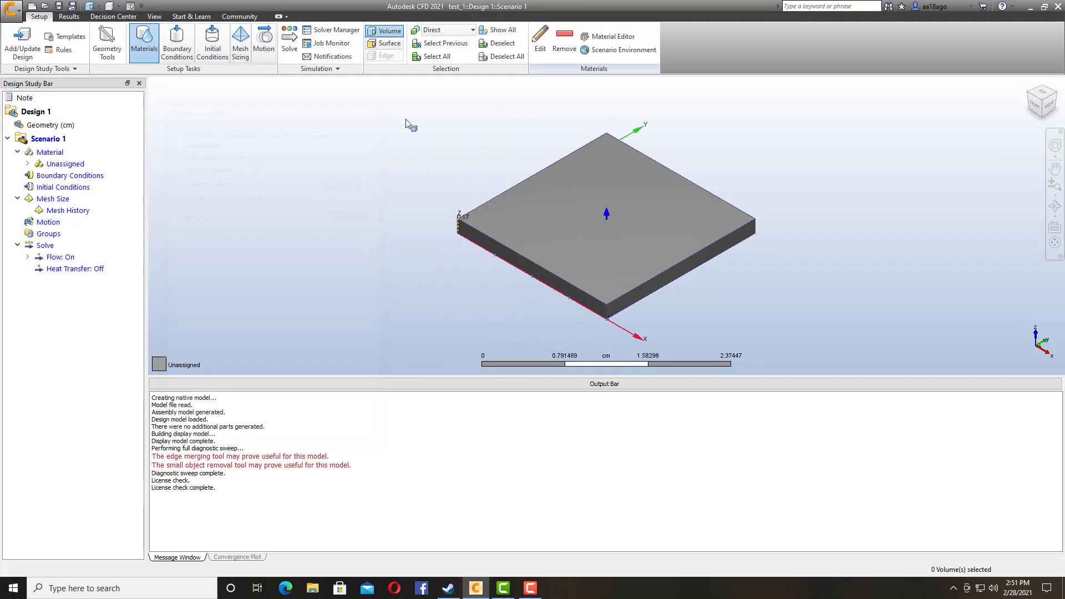
left_click(1048, 105)
left_click(1035, 112)
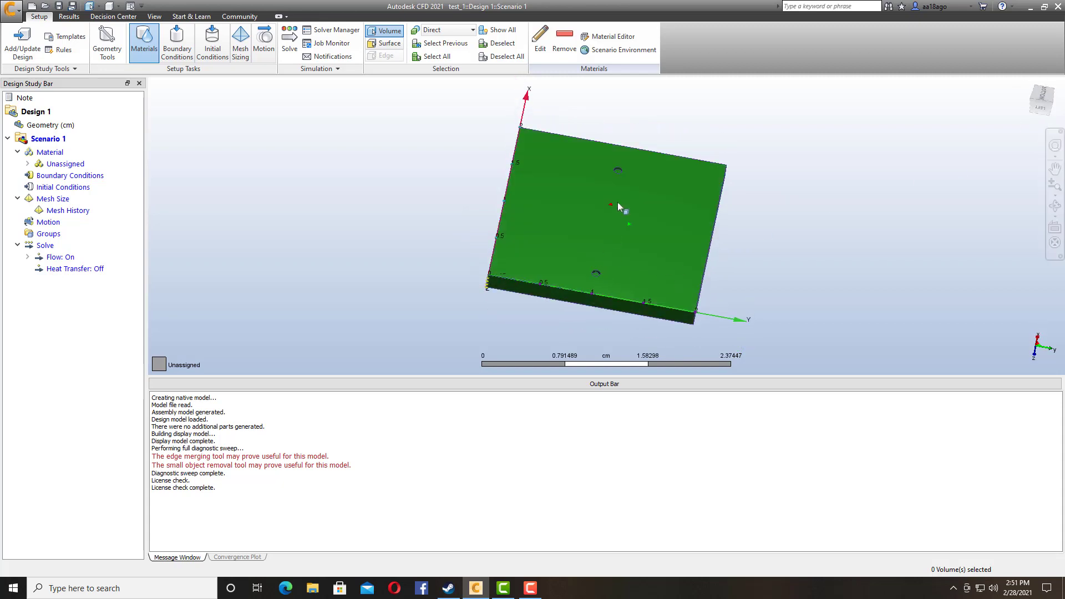
left_click_drag(1027, 114, 1003, 105)
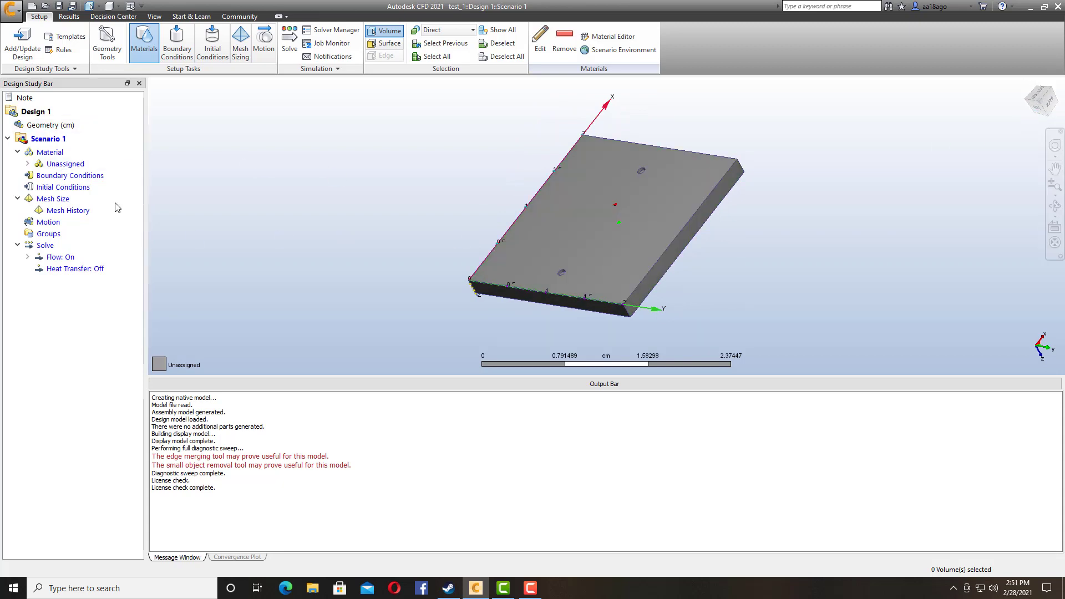
- Display the unassigned block as an outline and zoom in on the inner channel
left_click(27, 163)
right_click(51, 175)
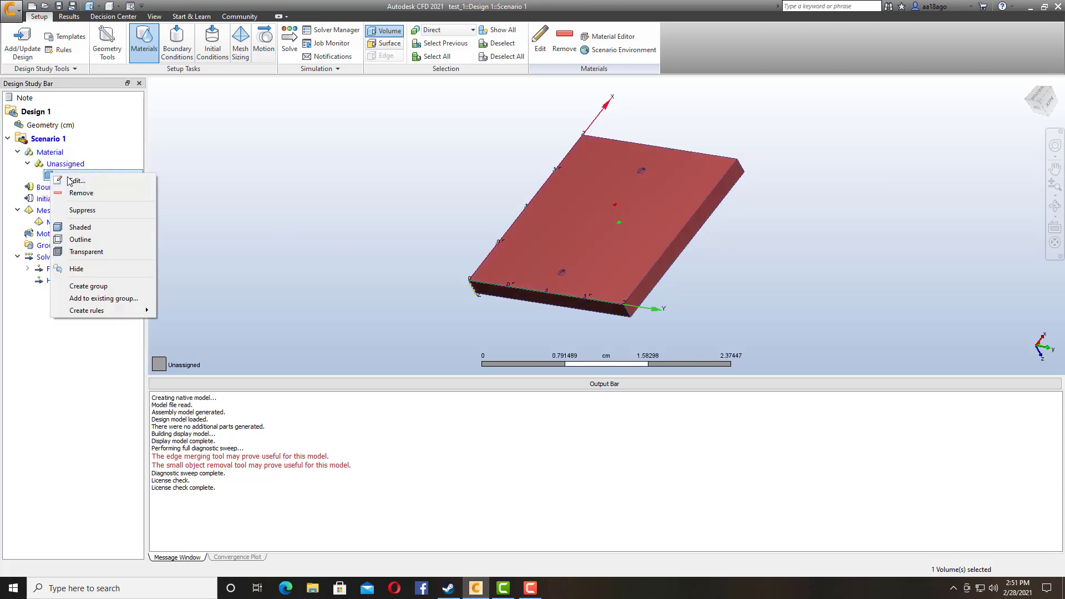
left_click(91, 239)
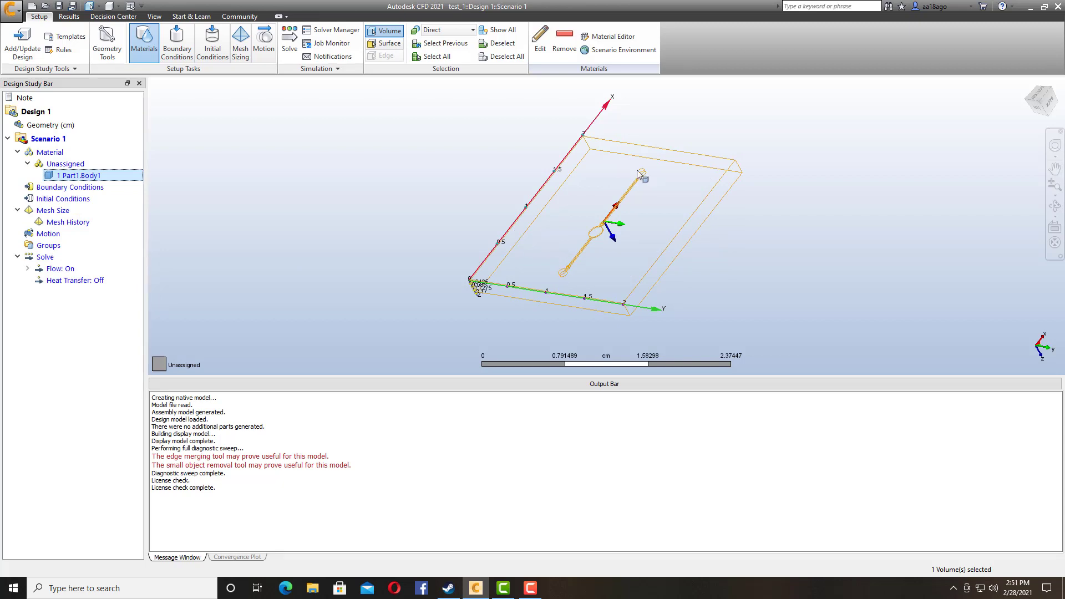
left_click_drag(1038, 102, 1039, 102)
scroll(577, 295, "up", 5)
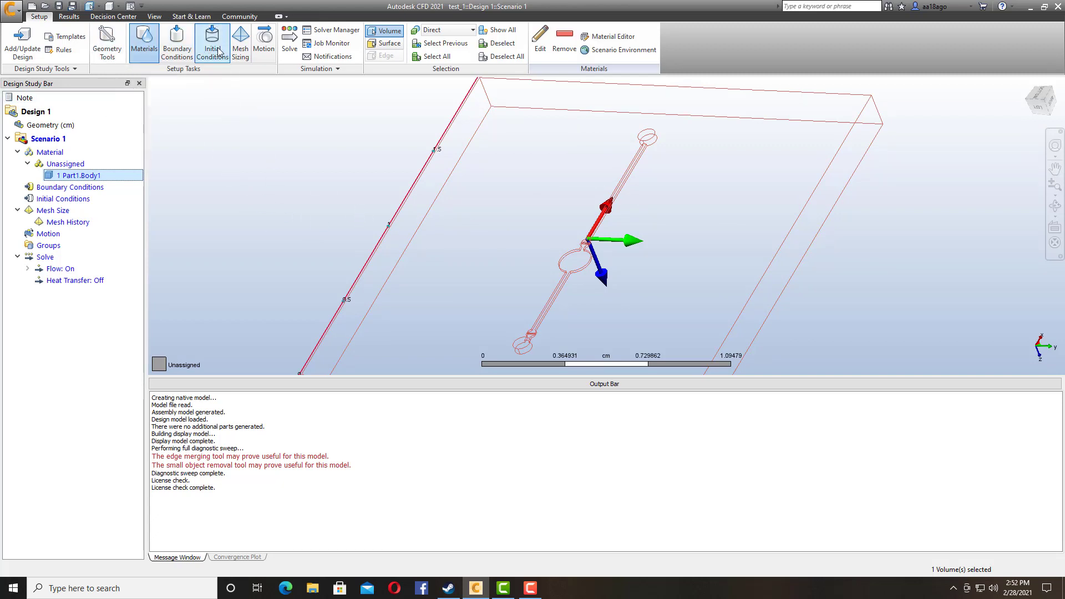
- Open Geometry Tools, preview Ext. Volume, and return to Void Fill with edge selection
left_click(107, 45)
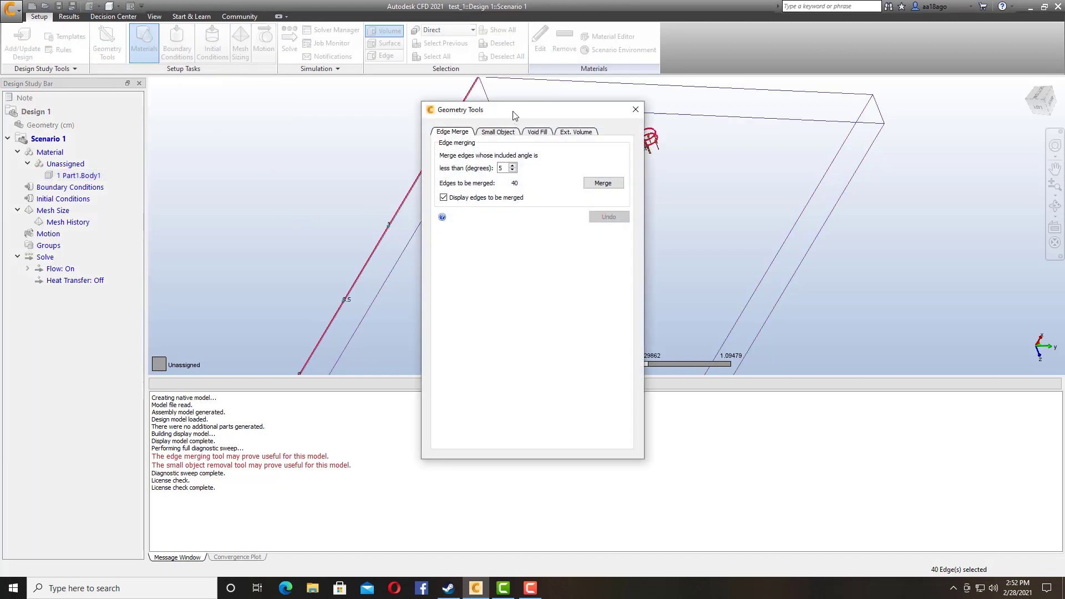
left_click_drag(430, 111, 171, 95)
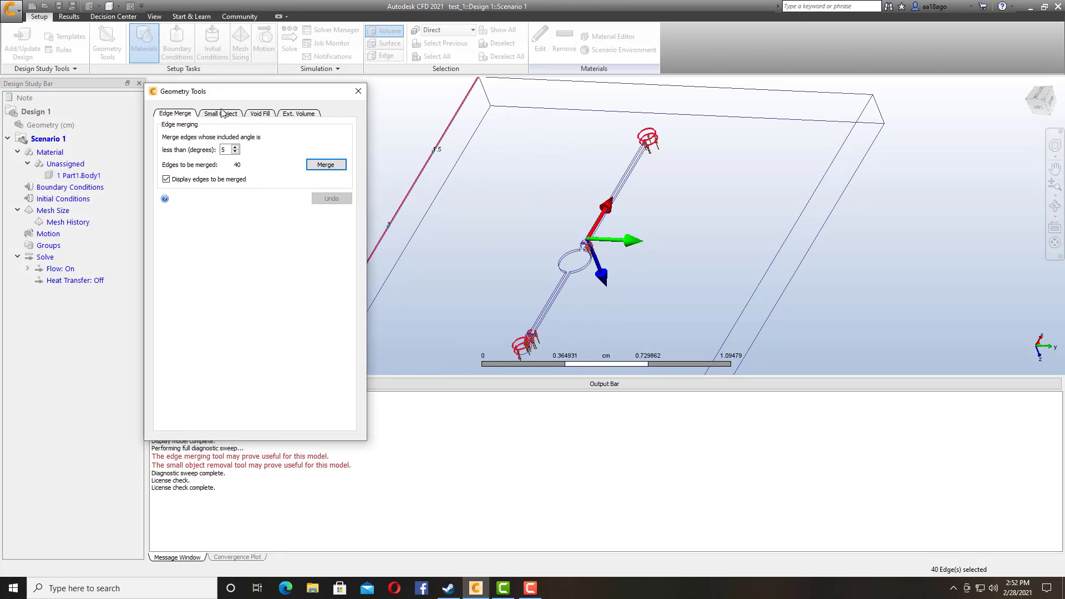
left_click(259, 114)
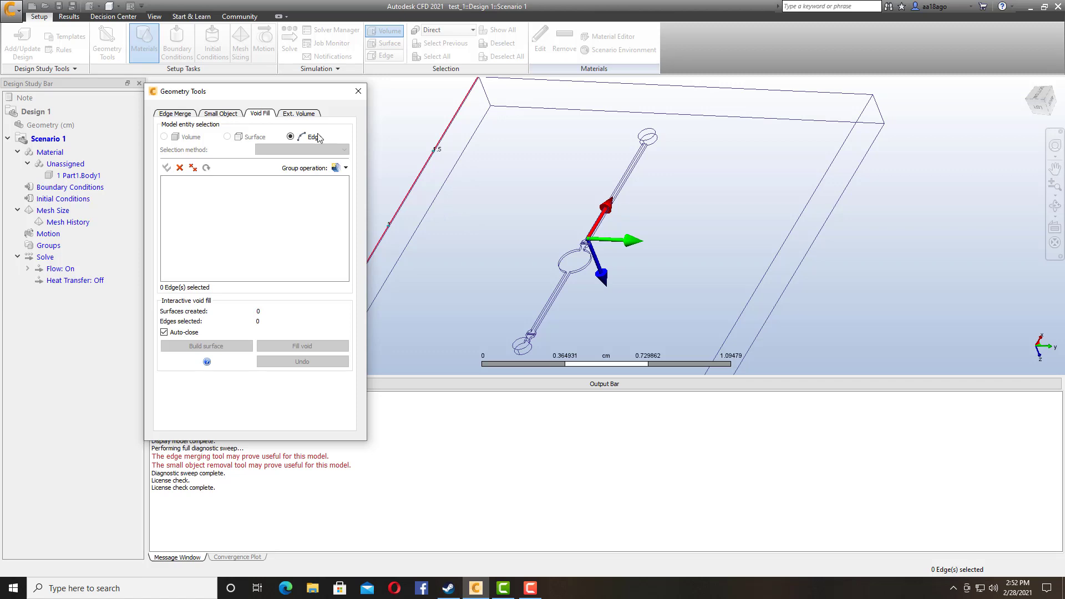
left_click(305, 114)
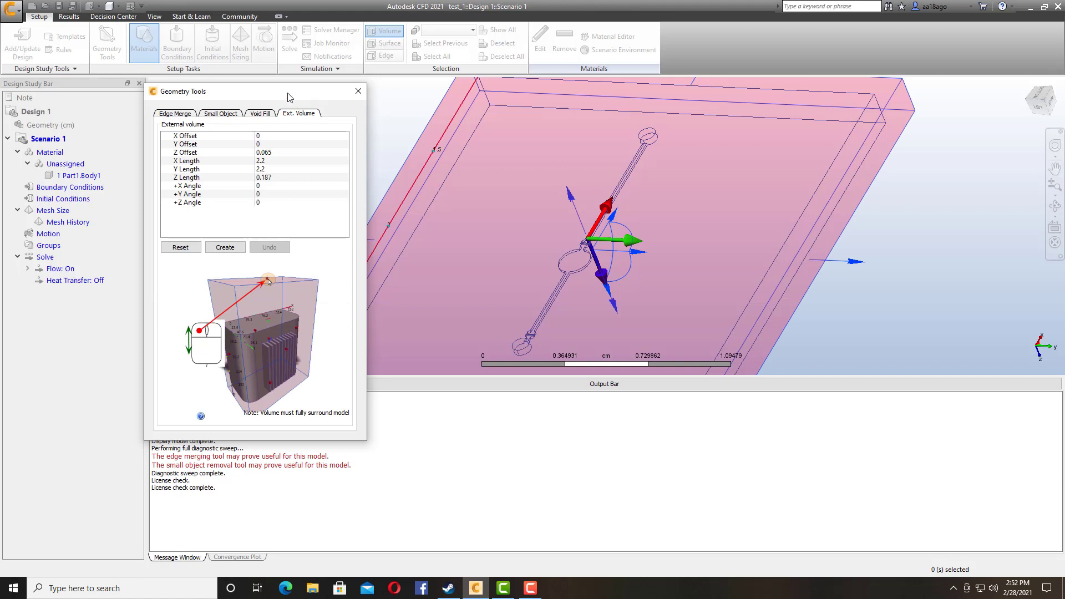
left_click_drag(290, 93, 258, 91)
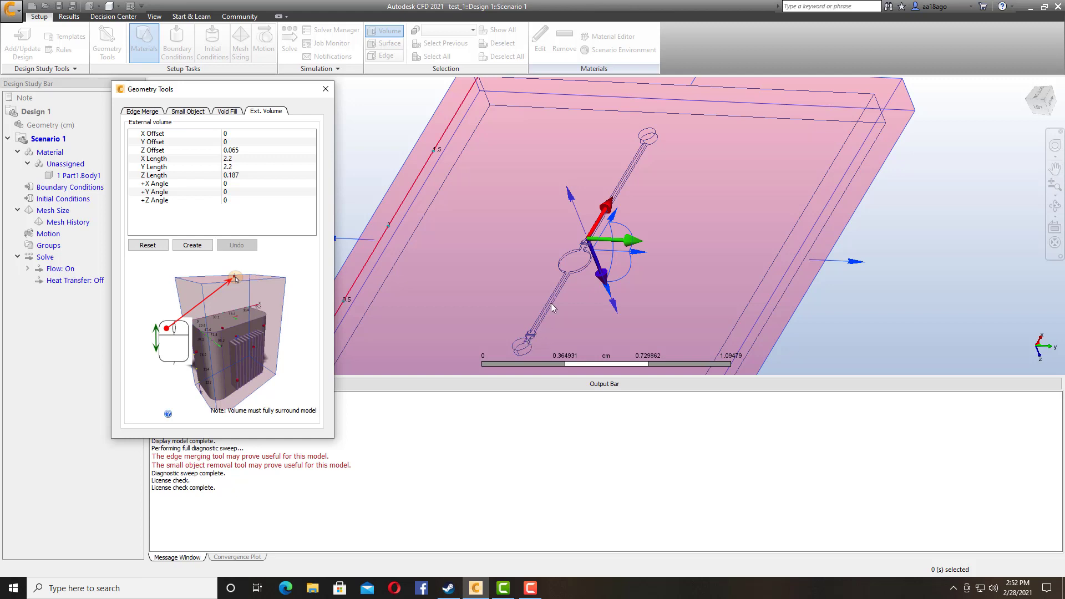
left_click(227, 112)
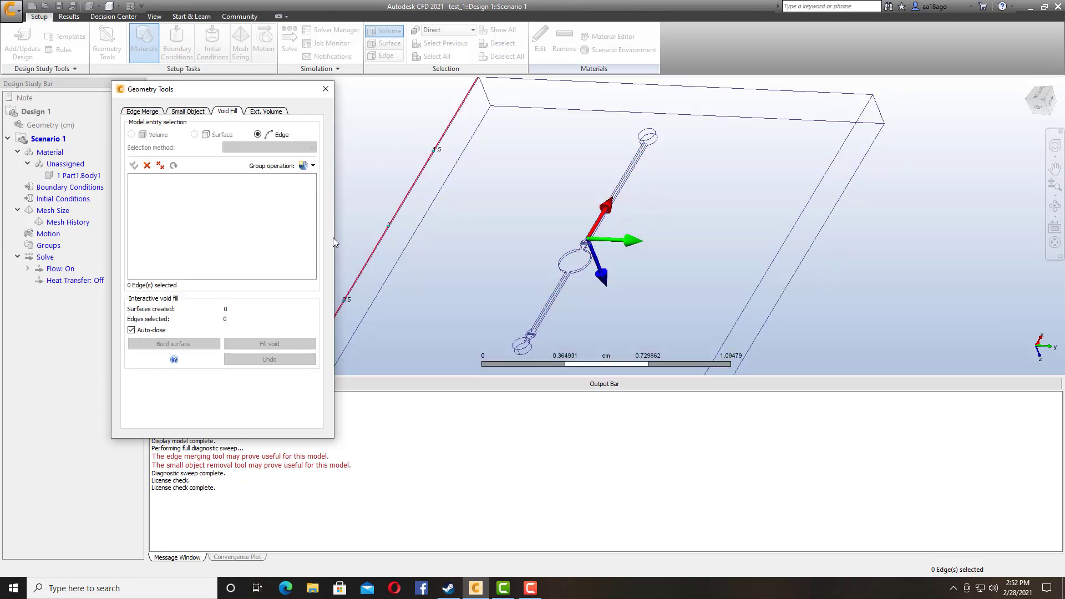
- Cap the lower port's ring opening with a surface built from its edges
left_click_drag(230, 92, 195, 95)
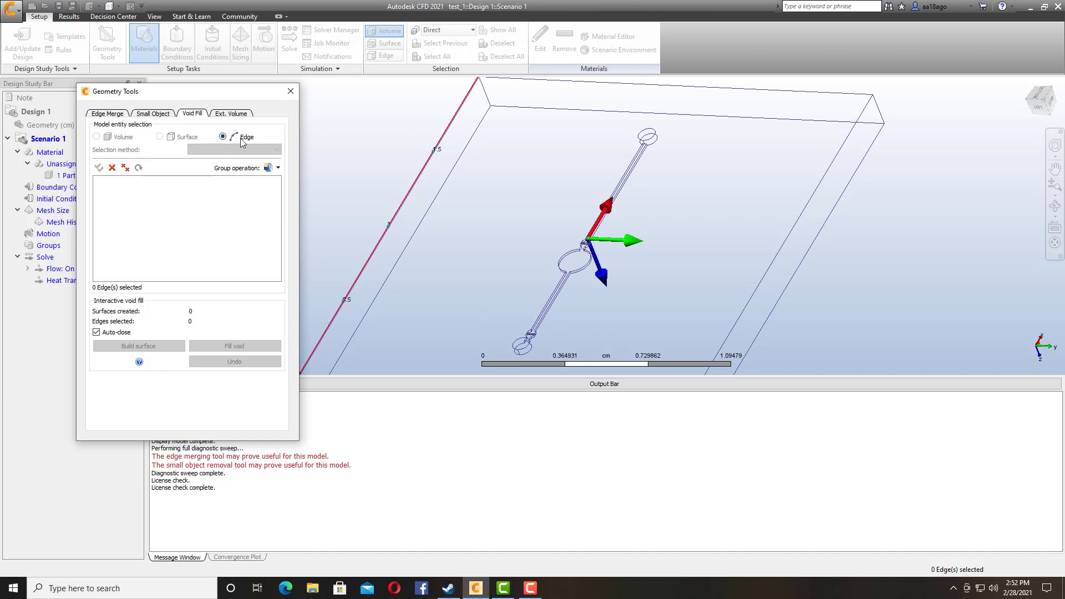
scroll(526, 351, "up", 5)
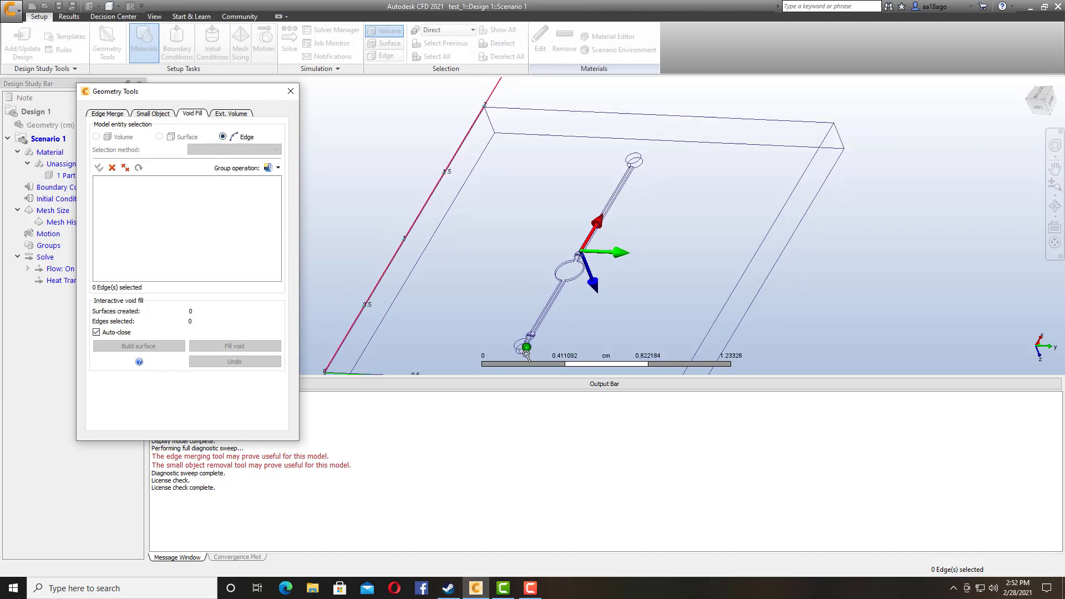
scroll(514, 335, "up", 1)
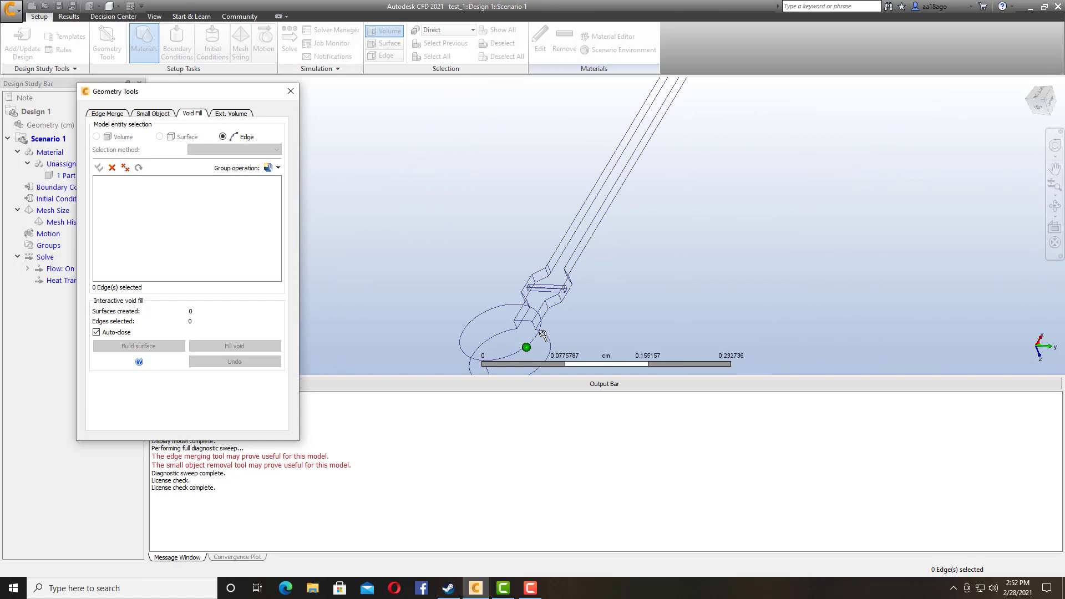
left_click(537, 339)
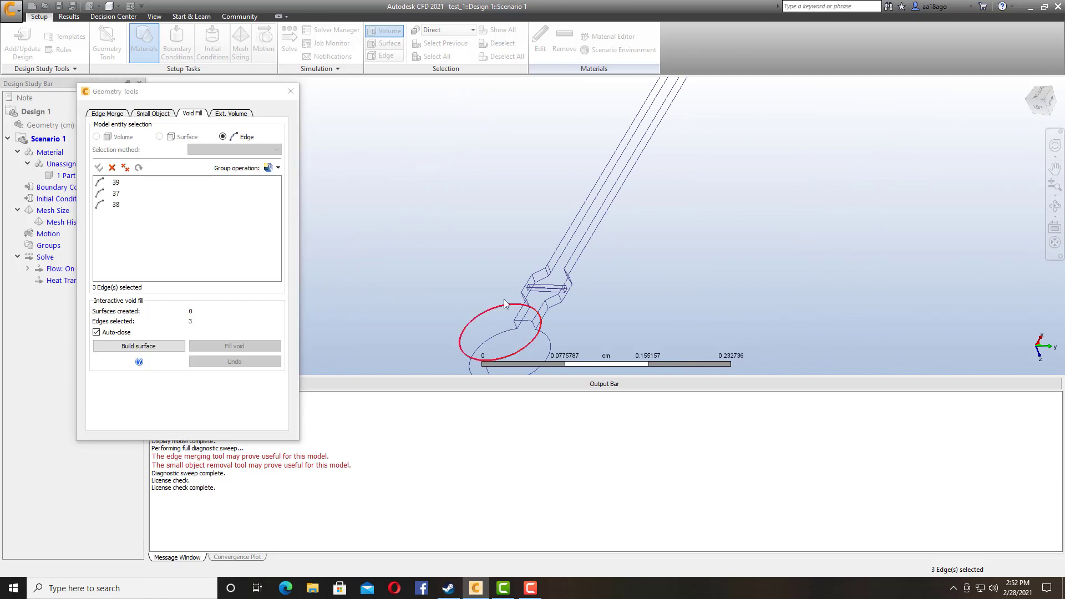
scroll(573, 219, "up", 1)
scroll(573, 219, "down", 5)
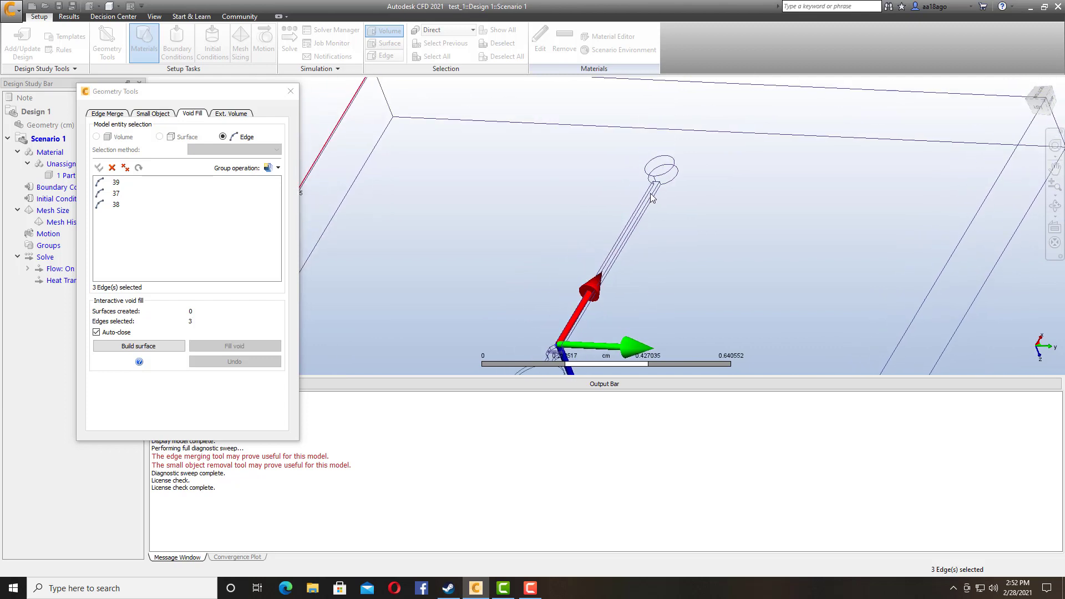
scroll(653, 158, "down", 2)
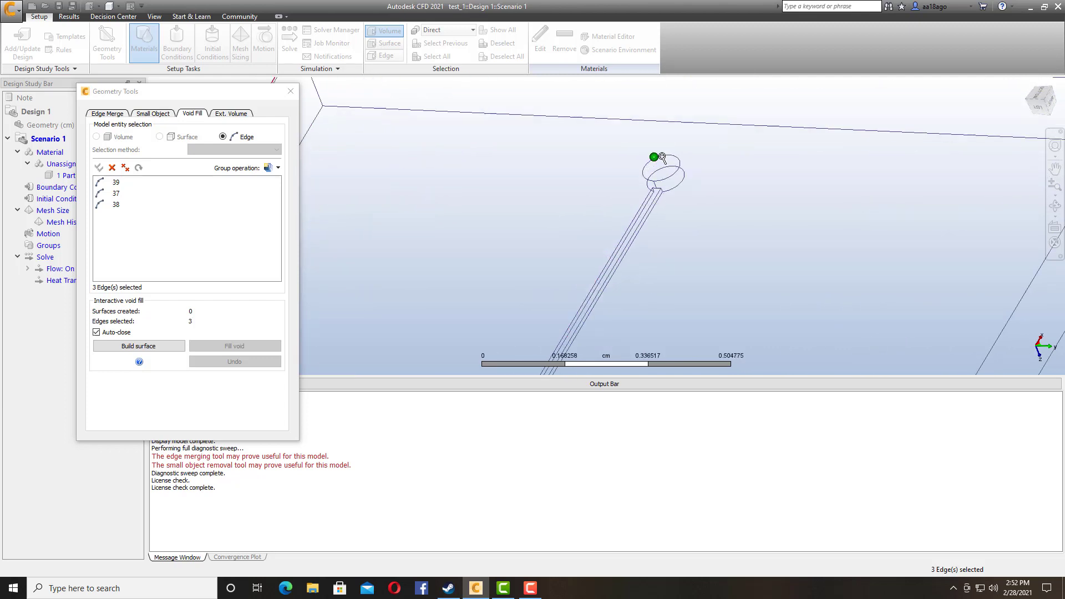
scroll(661, 157, "up", 3)
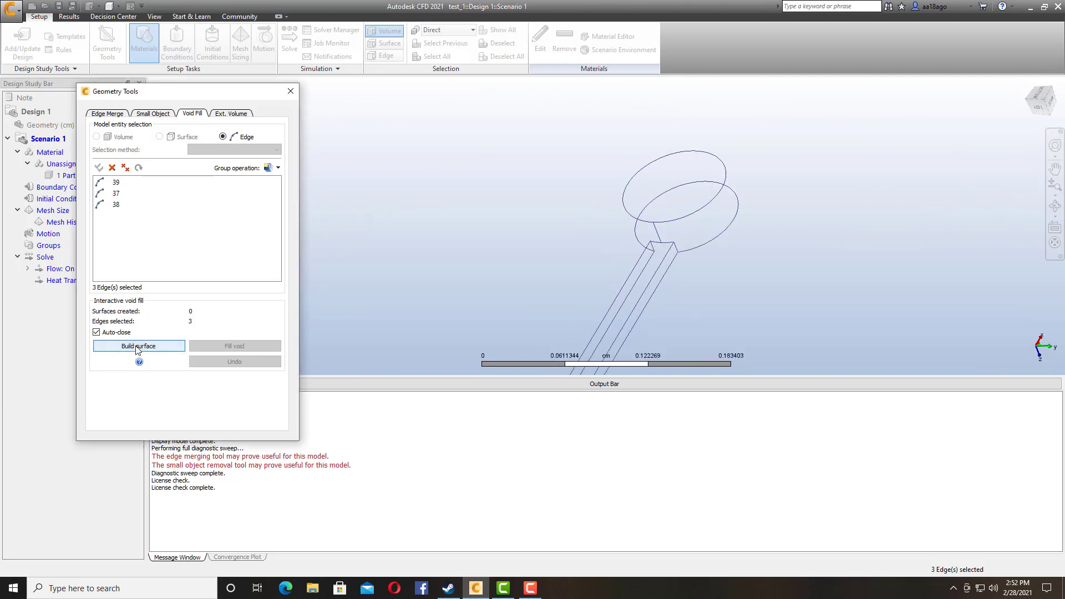
left_click(138, 346)
- Cap the second ring opening with a surface and fill the enclosed channel void as a new part
scroll(435, 288, "up", 2)
scroll(523, 260, "up", 2)
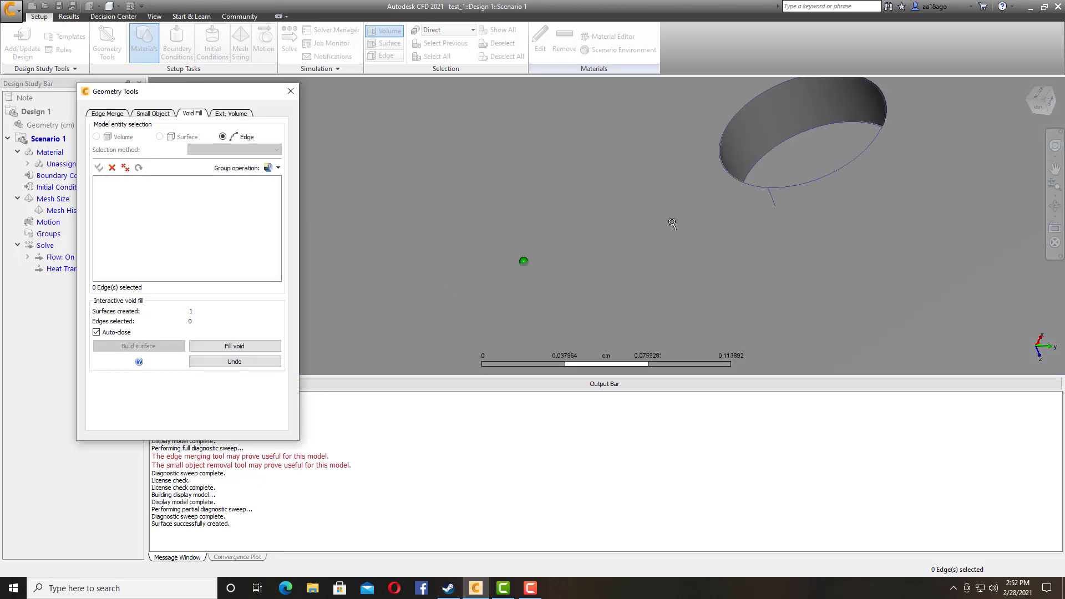
scroll(524, 260, "down", 4)
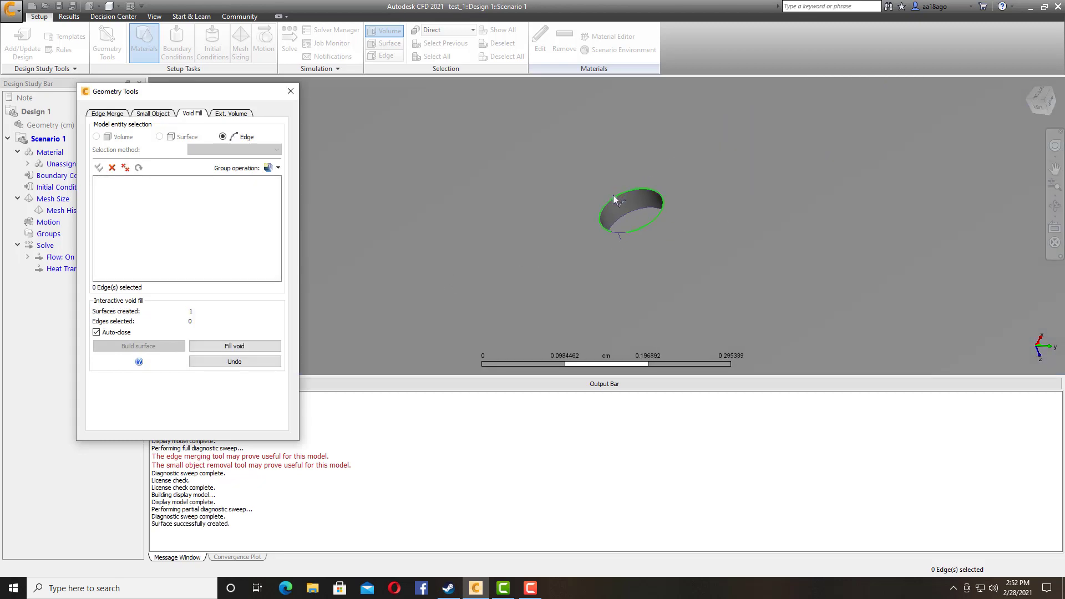
left_click(613, 195)
left_click(162, 347)
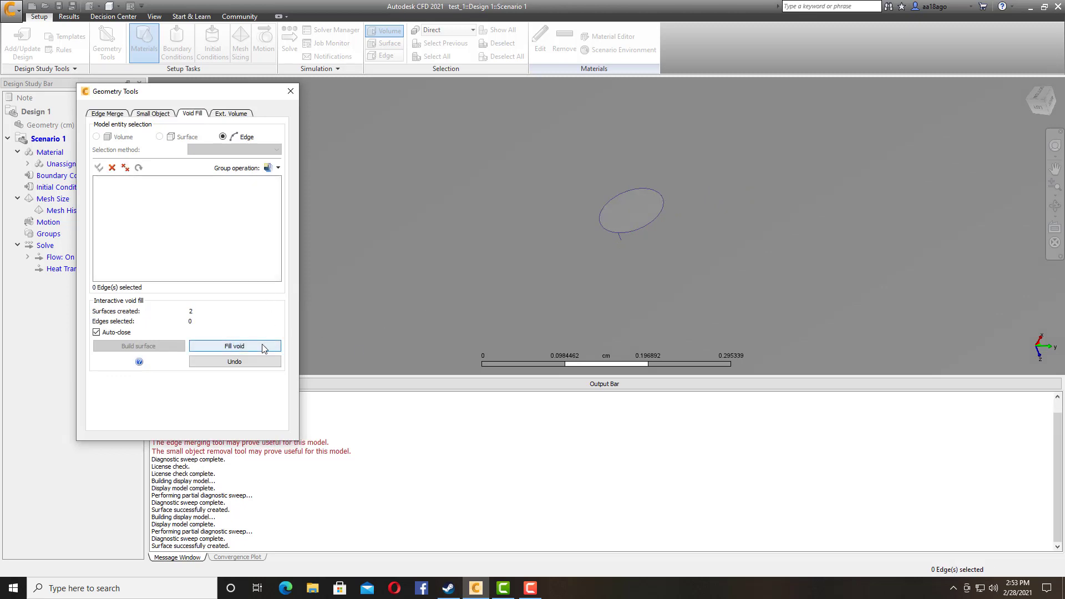
scroll(518, 305, "down", 3)
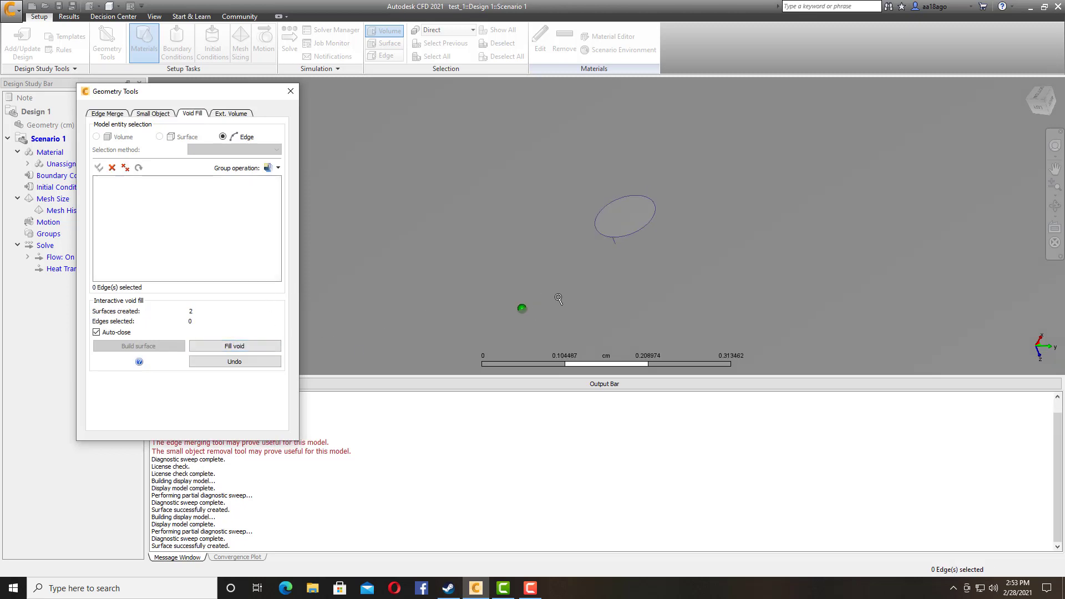
left_click_drag(177, 92, 219, 115)
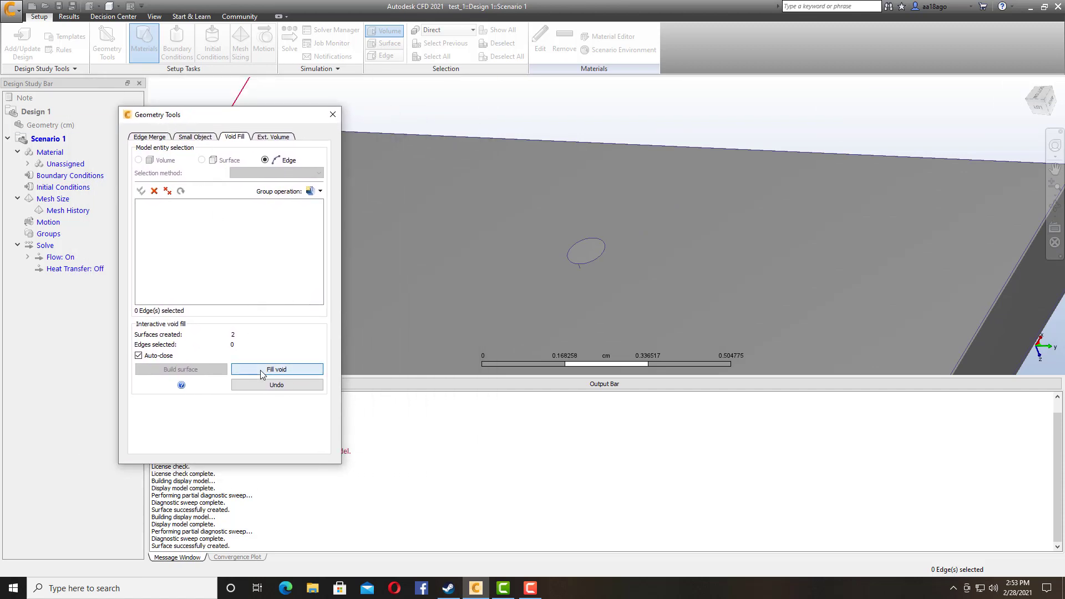
left_click(261, 375)
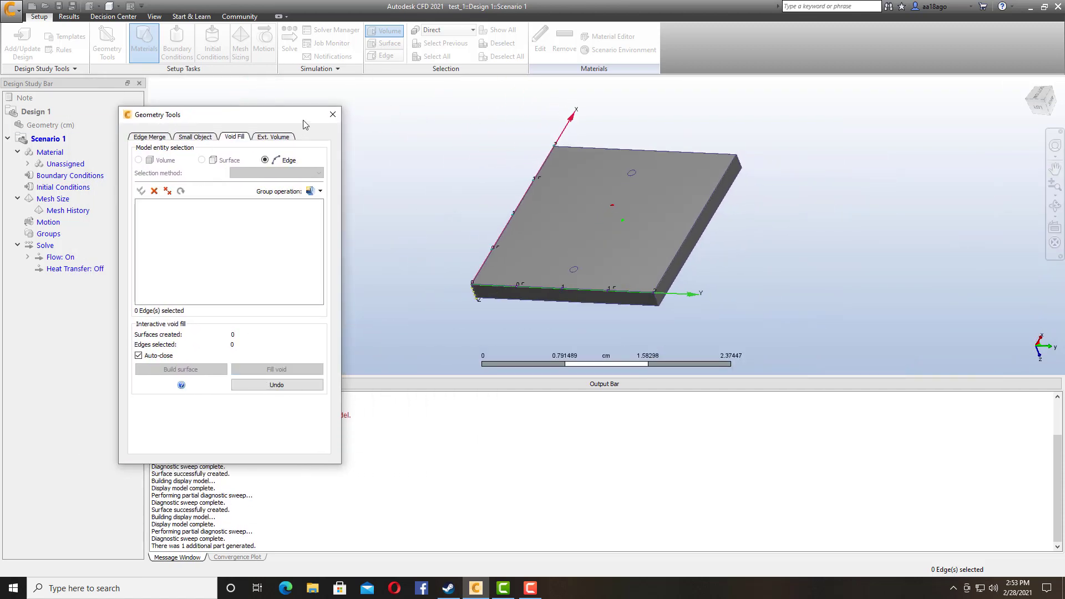
- Leave geometry repair and inspect the channel volume assigned Water
left_click(333, 114)
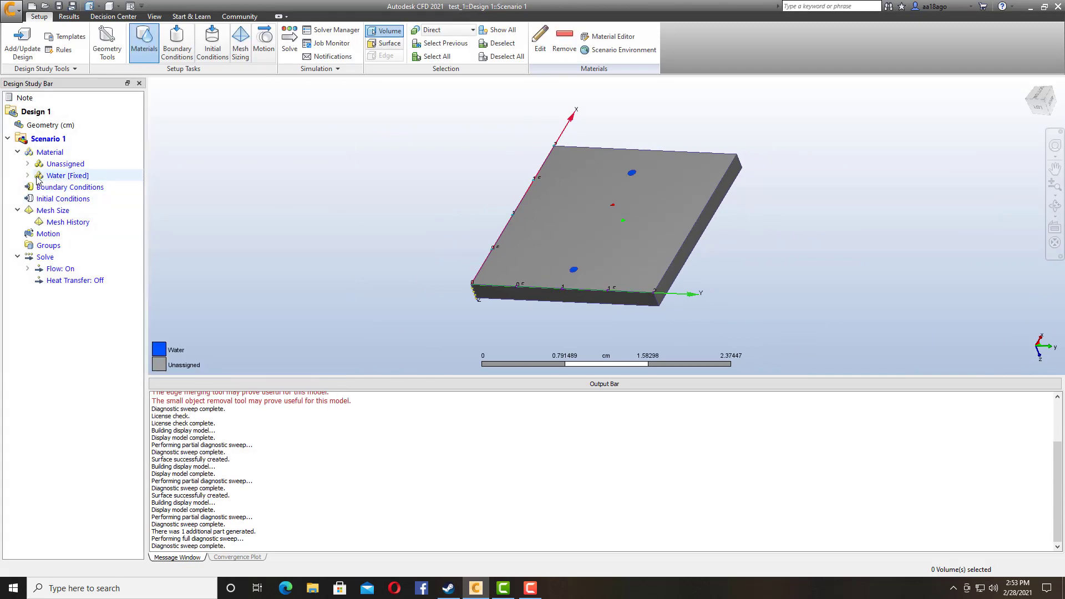
left_click(46, 176)
left_click(27, 176)
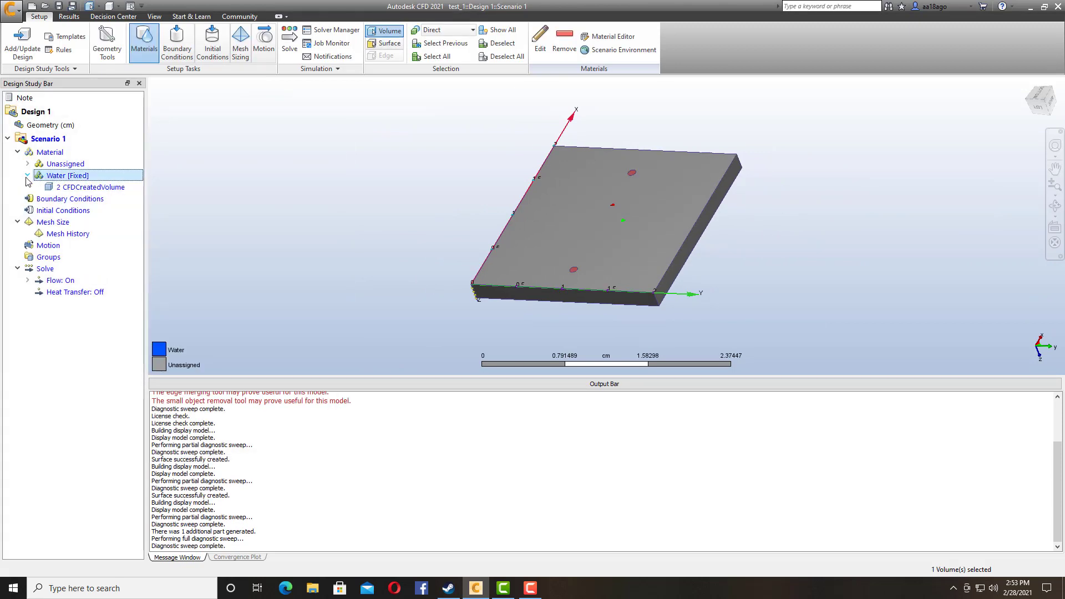
left_click(62, 187)
right_click(62, 191)
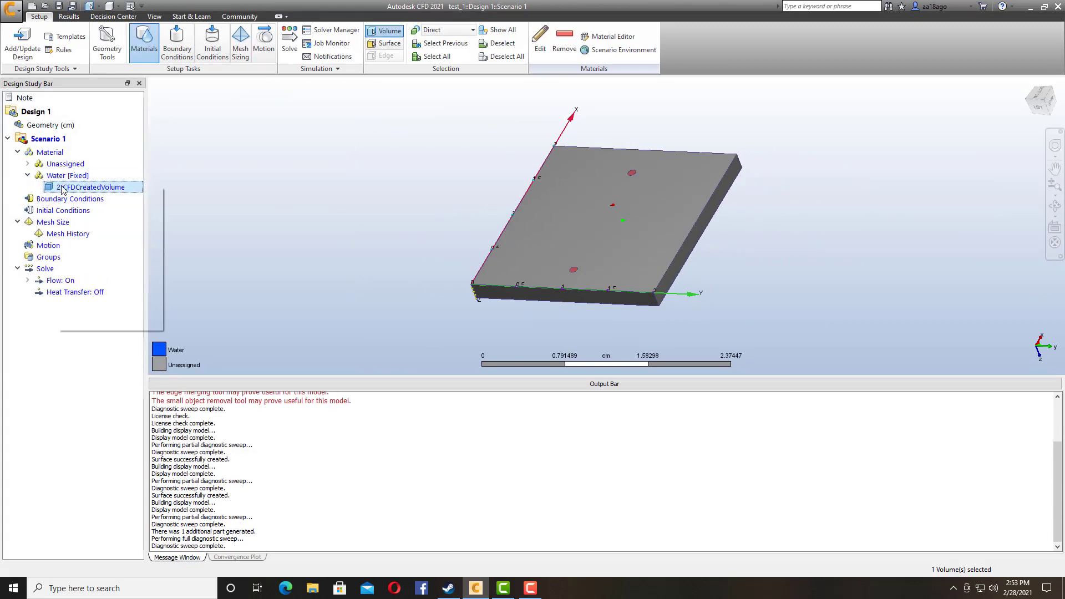
- Open the material settings for the unassigned plate body Part1.Body1
left_click(40, 164)
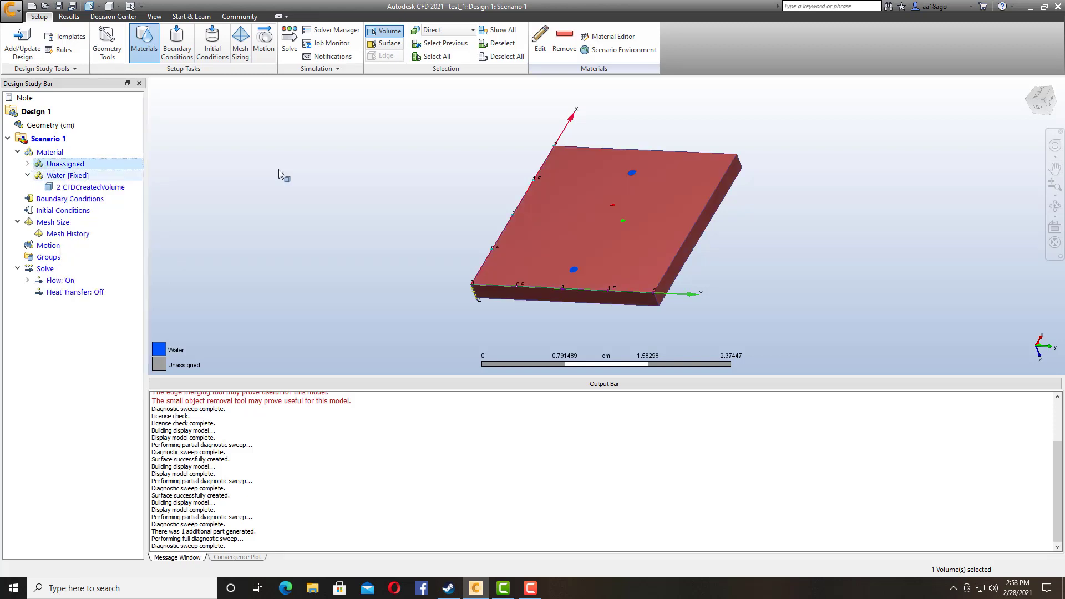
left_click(28, 164)
left_click(57, 177)
right_click(53, 177)
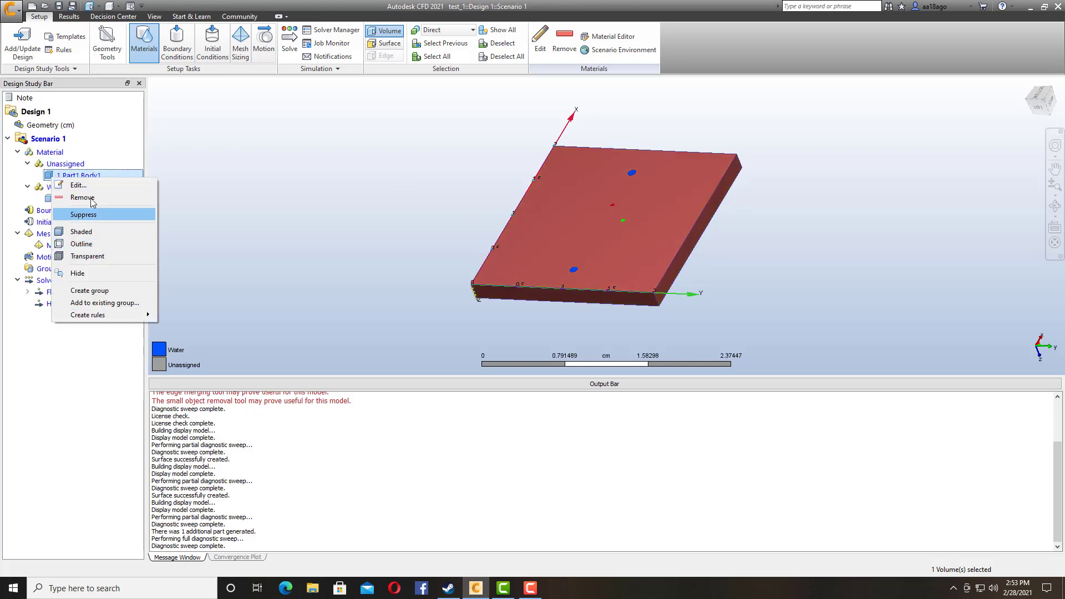
left_click(80, 185)
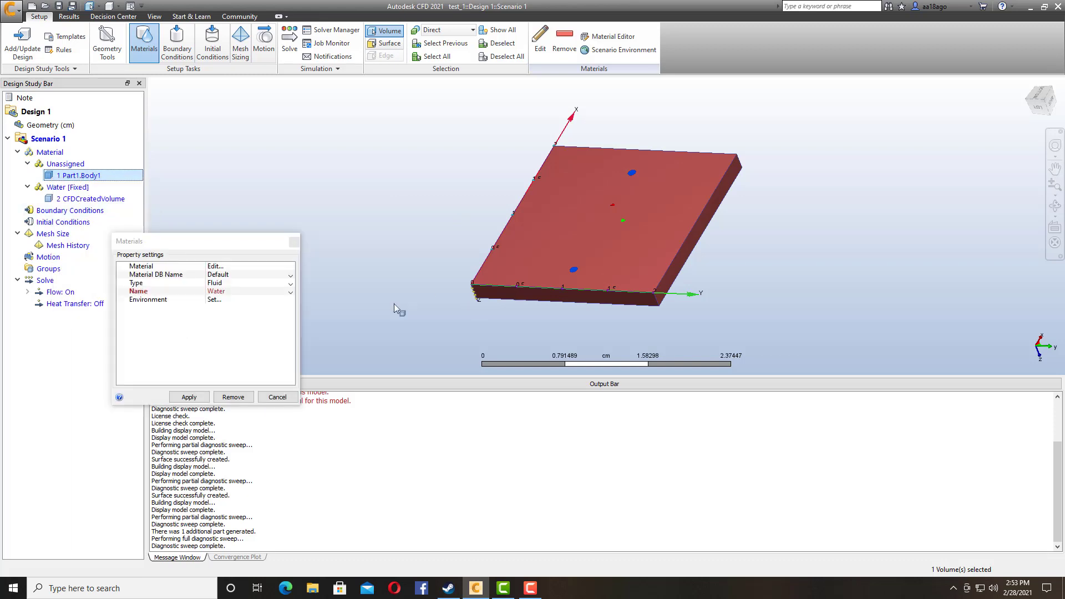
- Set the plate body's material type to Solid with Glass, review its properties and apply
left_click(227, 283)
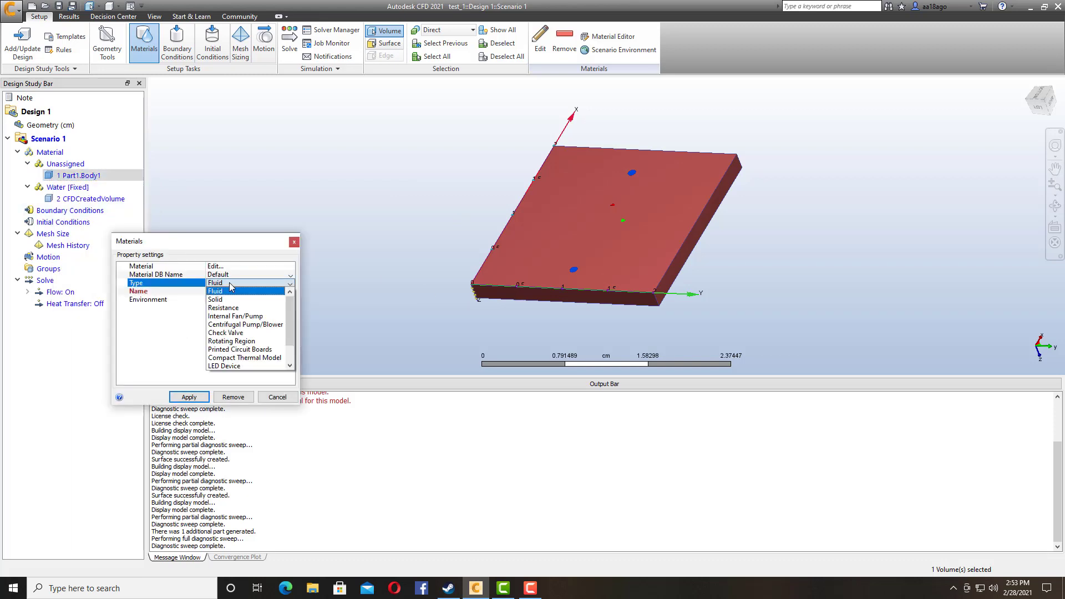
left_click(230, 284)
left_click(232, 284)
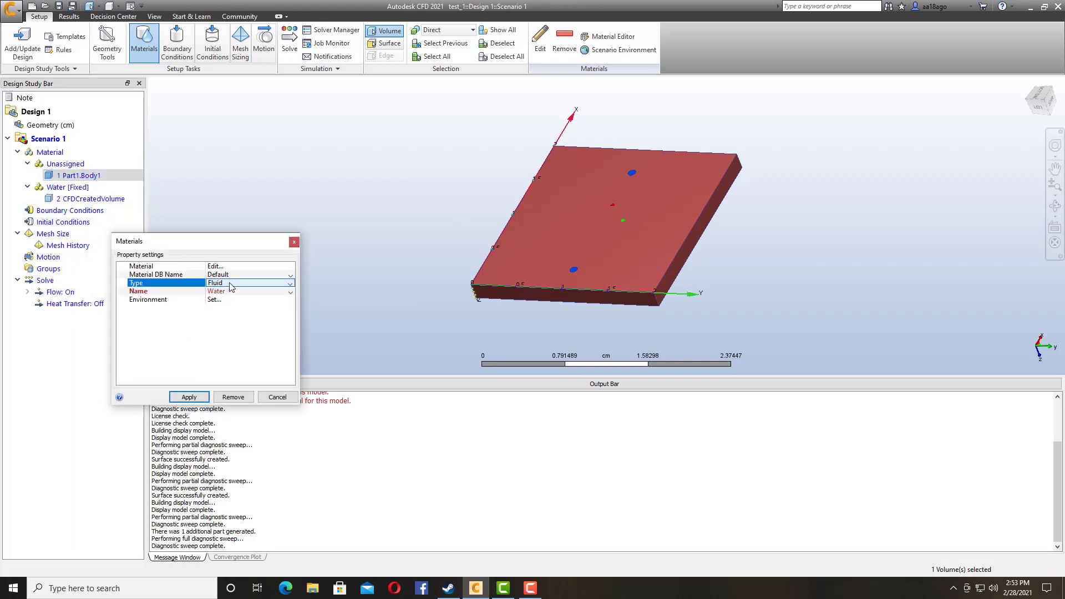
left_click(228, 299)
left_click(224, 296)
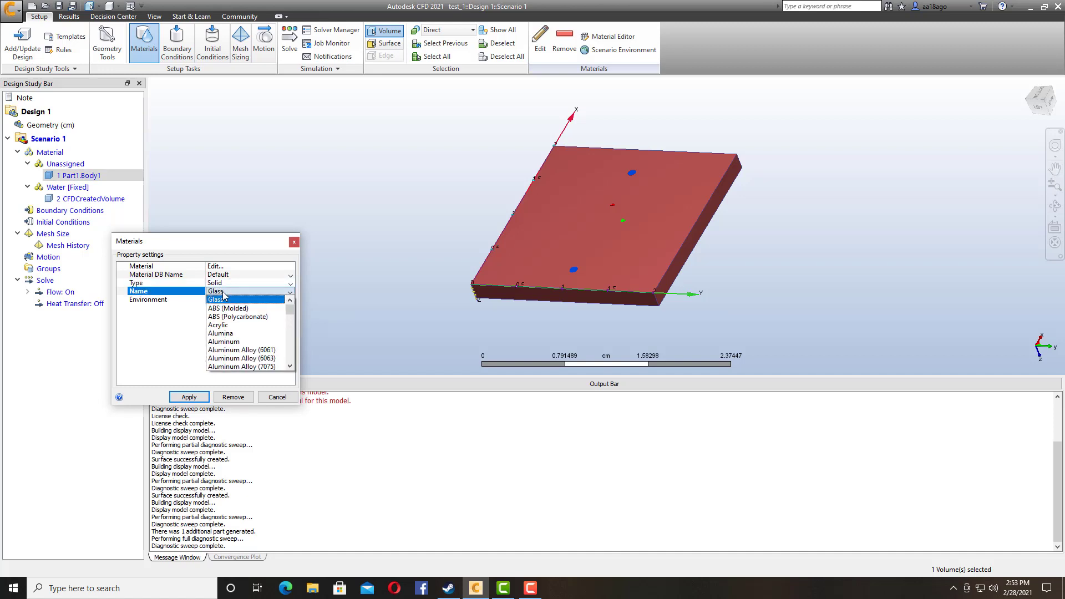
left_click(224, 300)
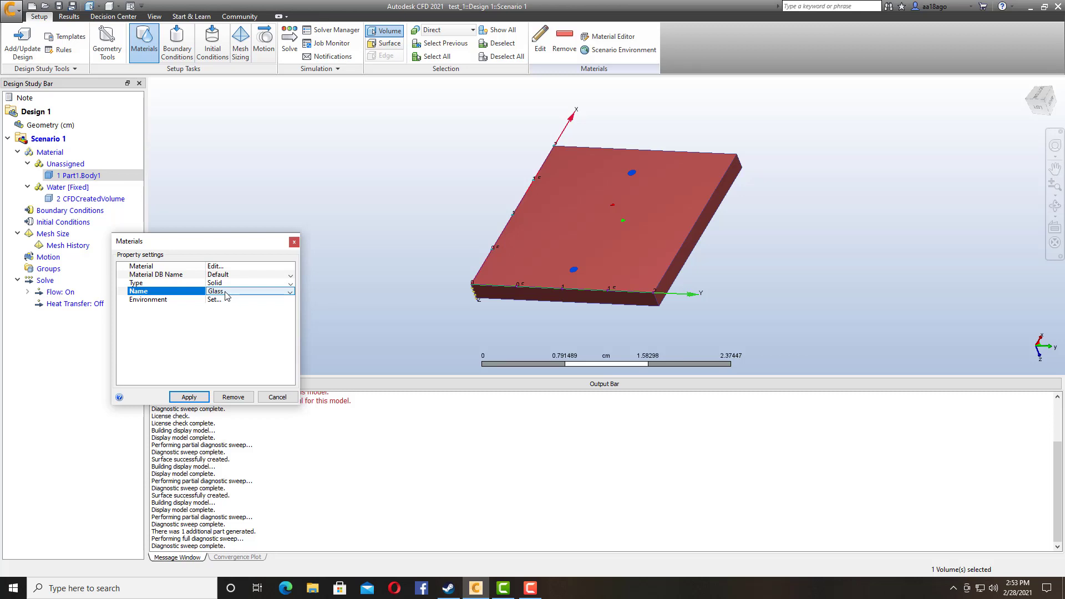
left_click(608, 36)
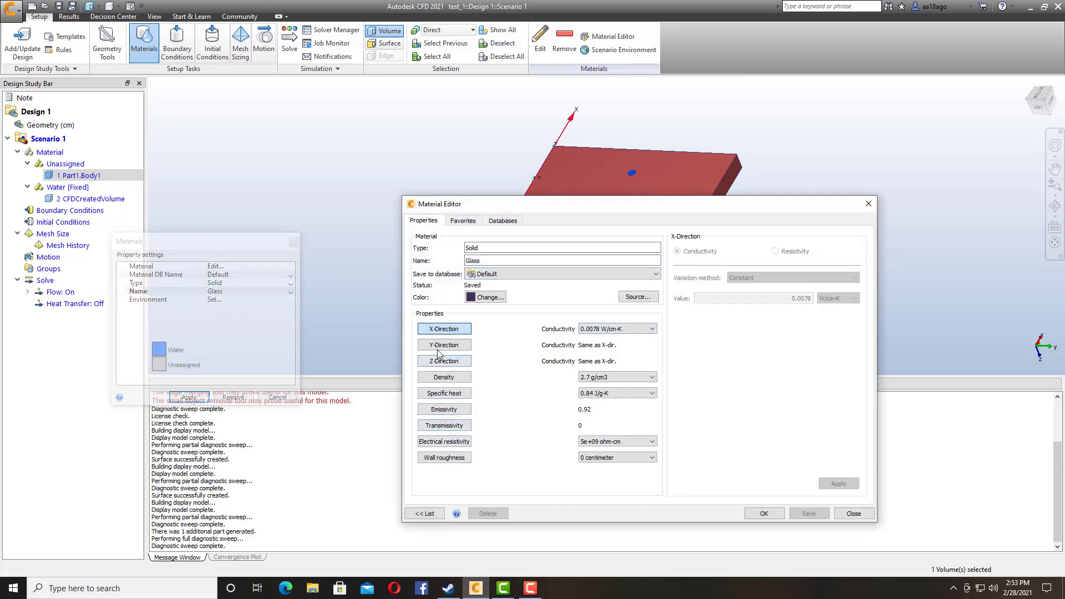
left_click(853, 514)
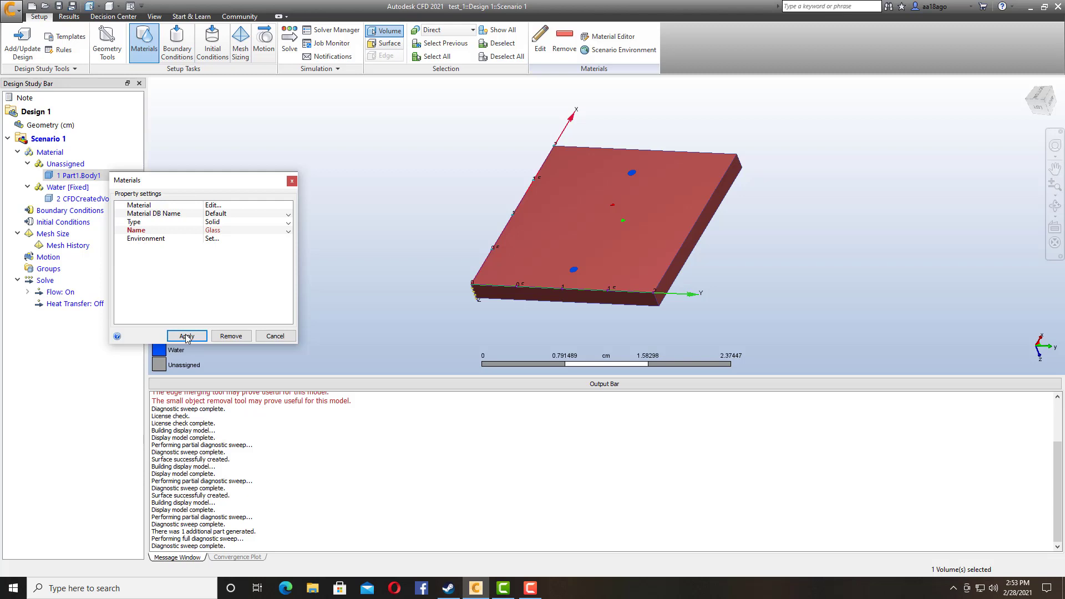
left_click(187, 337)
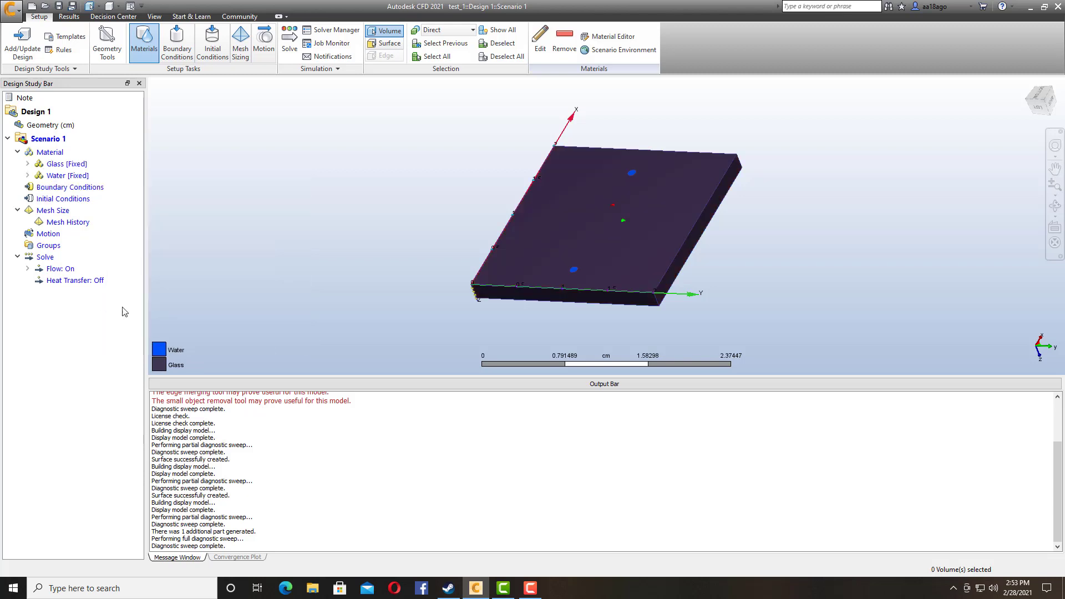
- Compare the Glass and Water assignments by highlighting each in the design tree
left_click(53, 166)
left_click(54, 176)
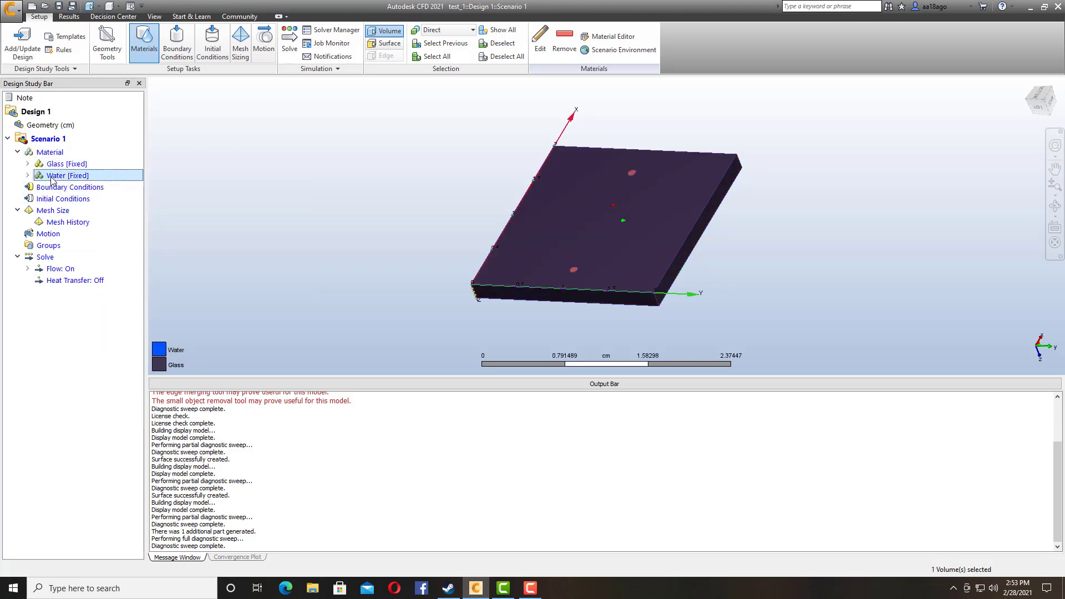
left_click(53, 165)
left_click(54, 176)
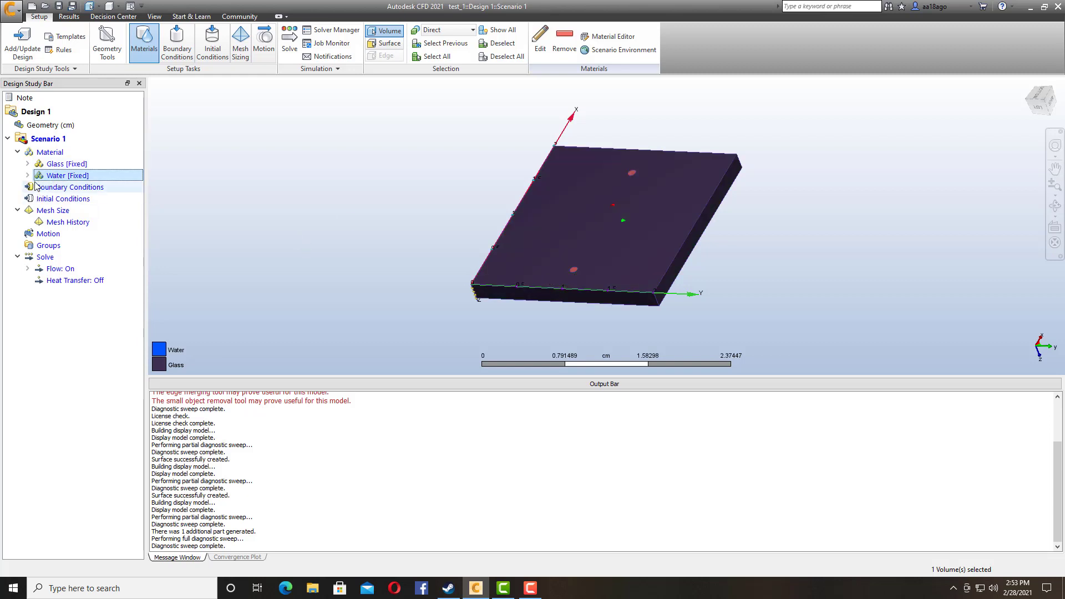
left_click(55, 164)
- Show the glass plate Part1.Body1 as an outline, zoom in, and collapse the Glass list
left_click(27, 164)
left_click(55, 175)
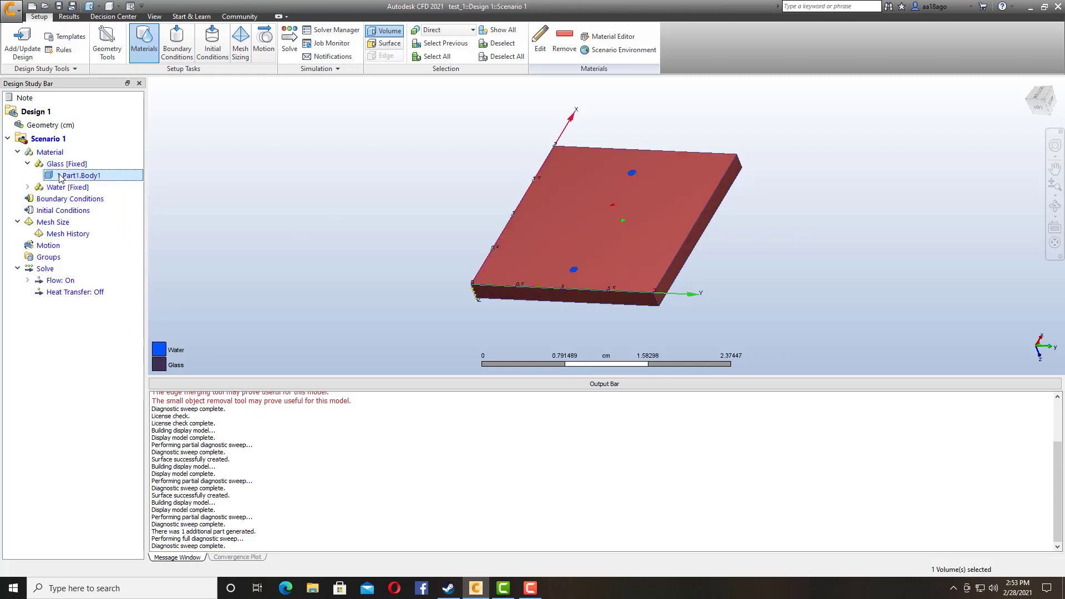
right_click(56, 176)
left_click(84, 240)
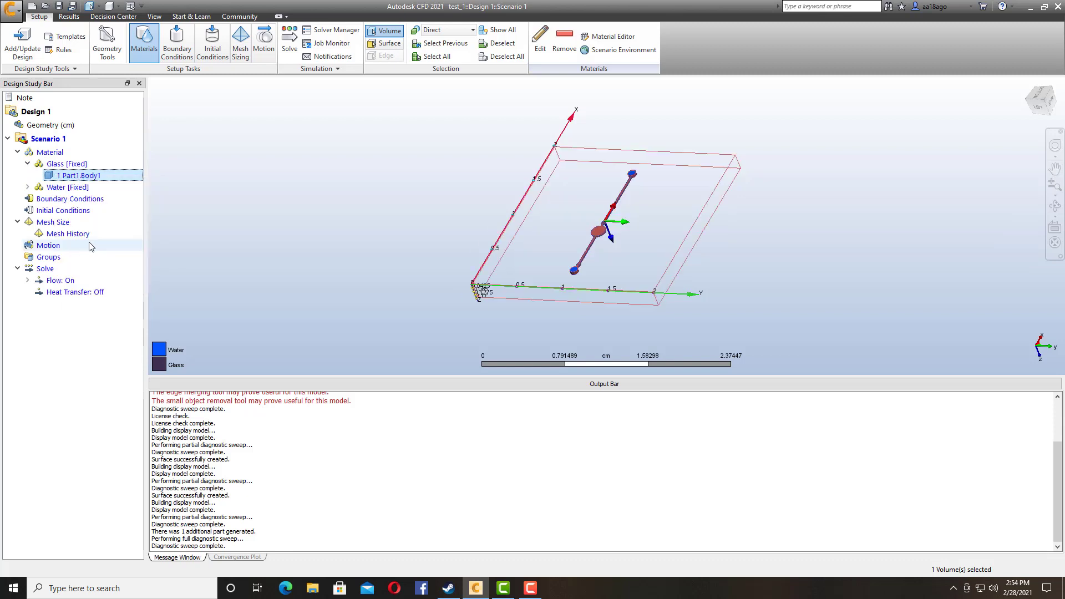
left_click(65, 188)
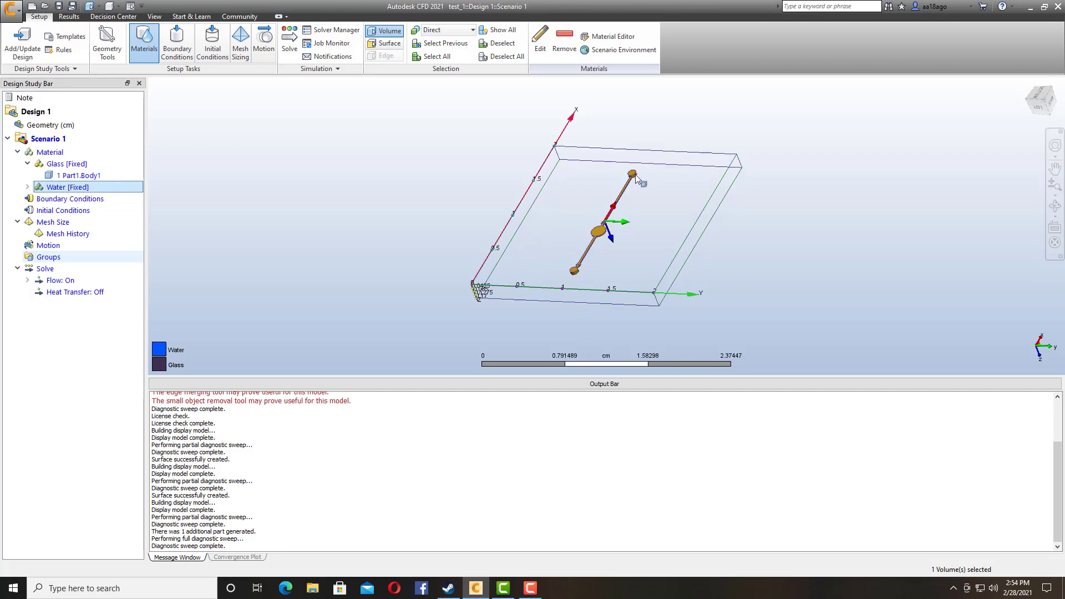
scroll(594, 249, "up", 1)
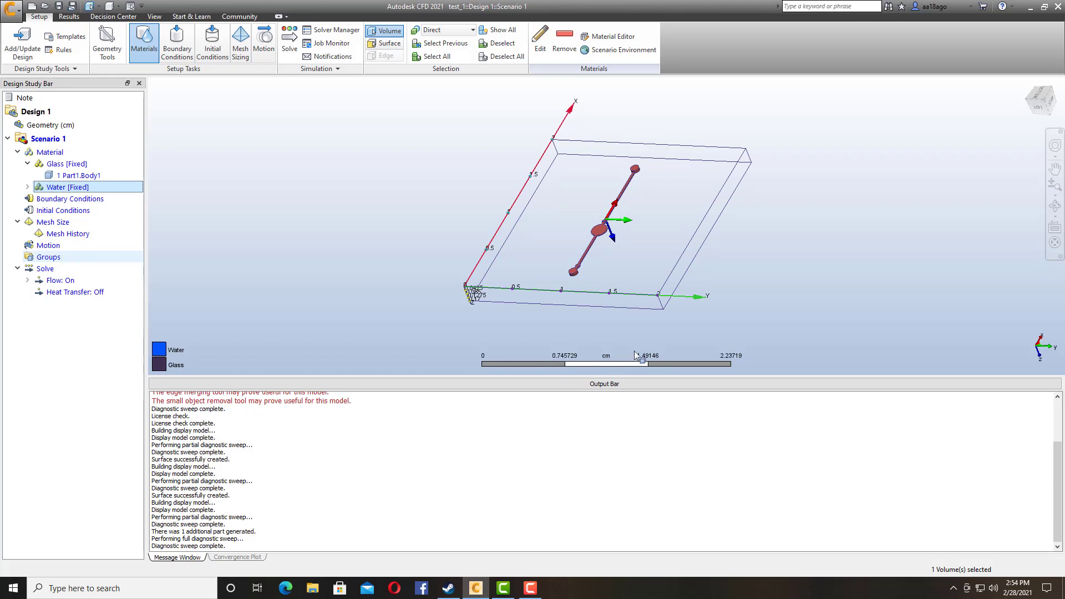
scroll(592, 195, "up", 3)
left_click(27, 163)
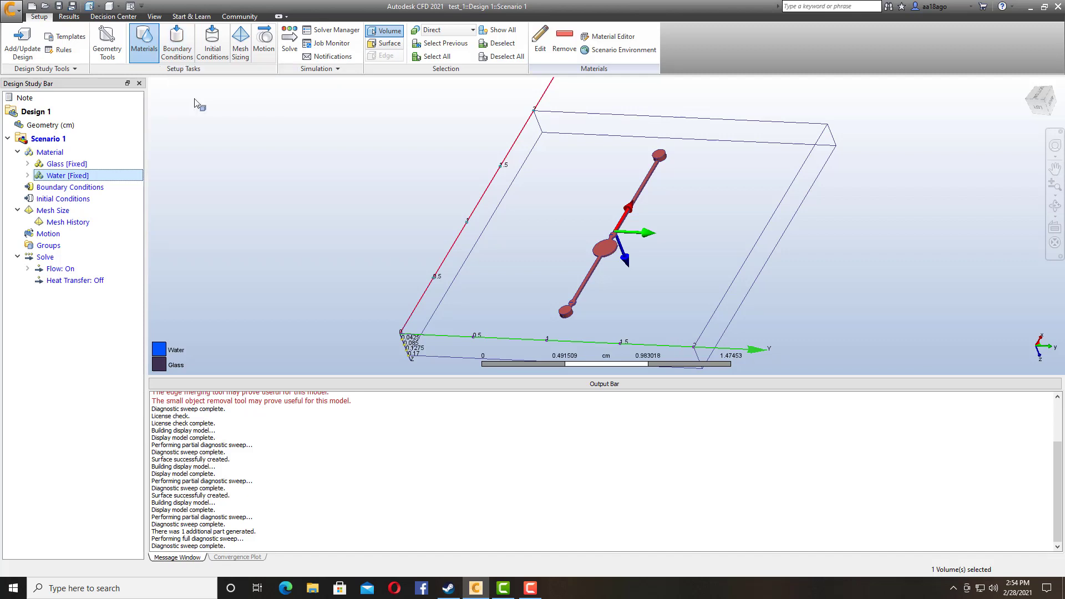
- Switch to the Boundary Conditions task and zoom in on the channel
left_click(178, 47)
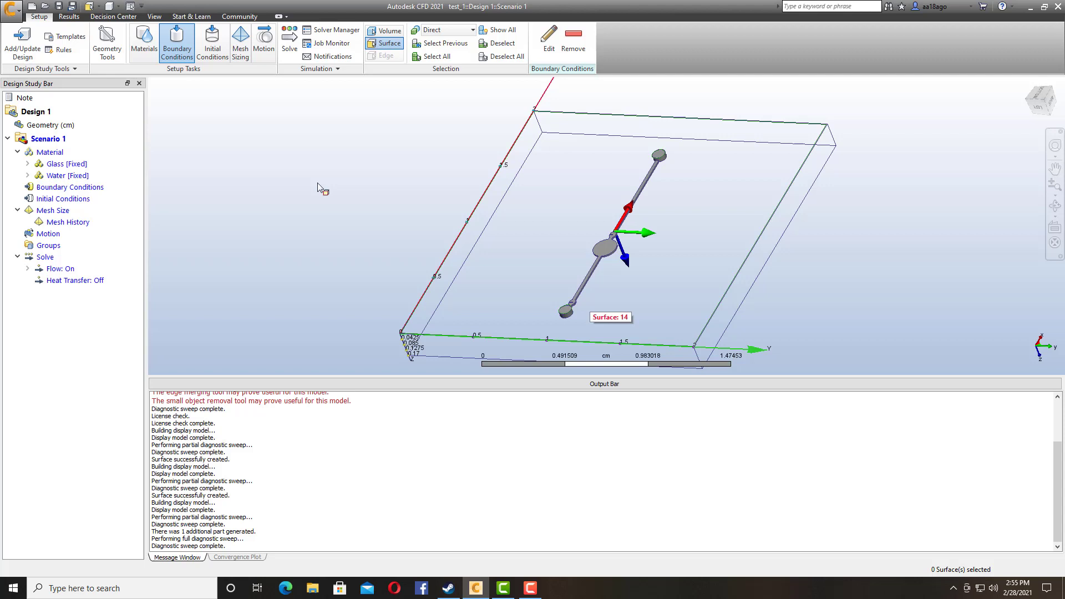
scroll(178, 62, "up", 2)
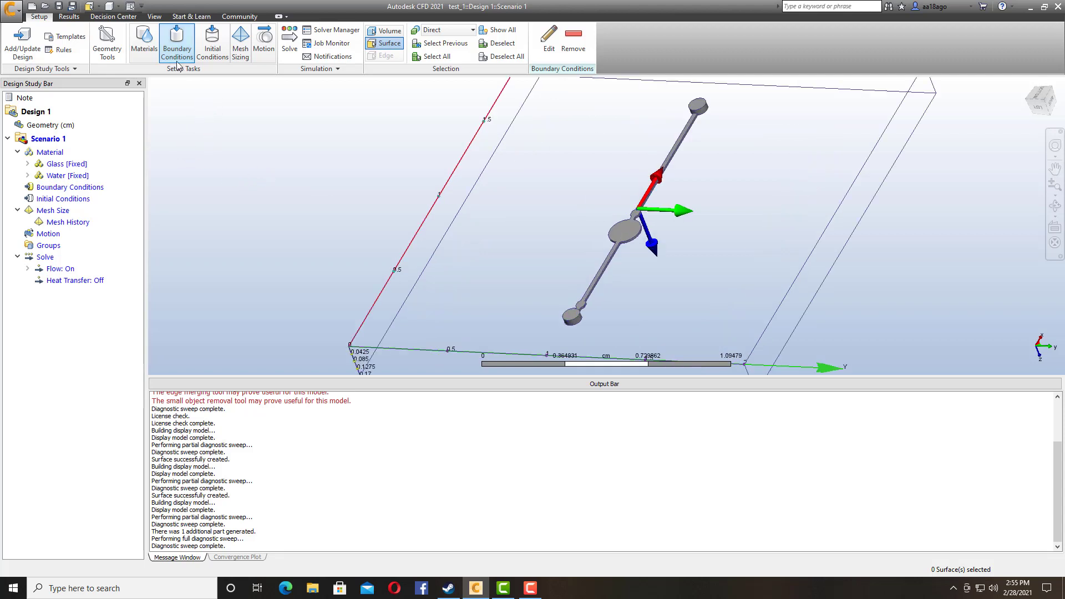
- Apply a 2 cm/s normal inlet velocity to the channel's lower end cap
right_click(571, 320)
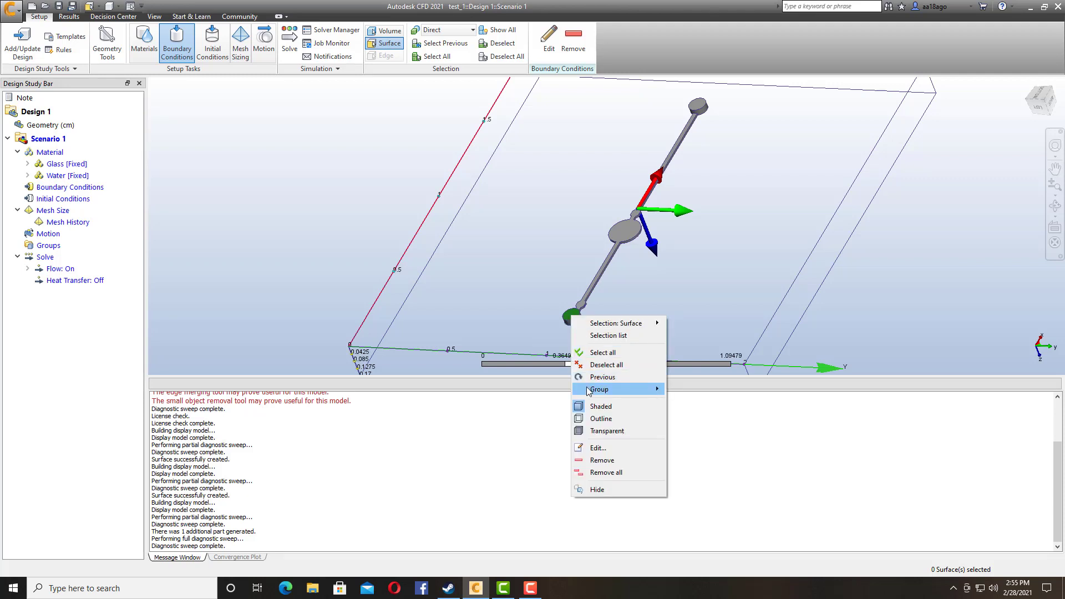
left_click(599, 448)
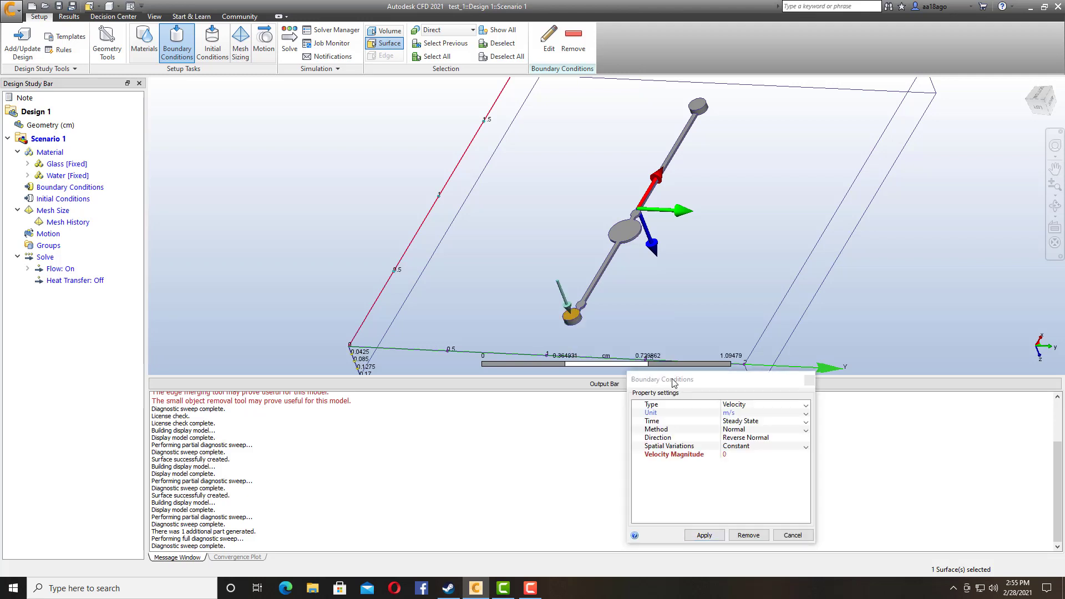
left_click_drag(672, 382, 247, 199)
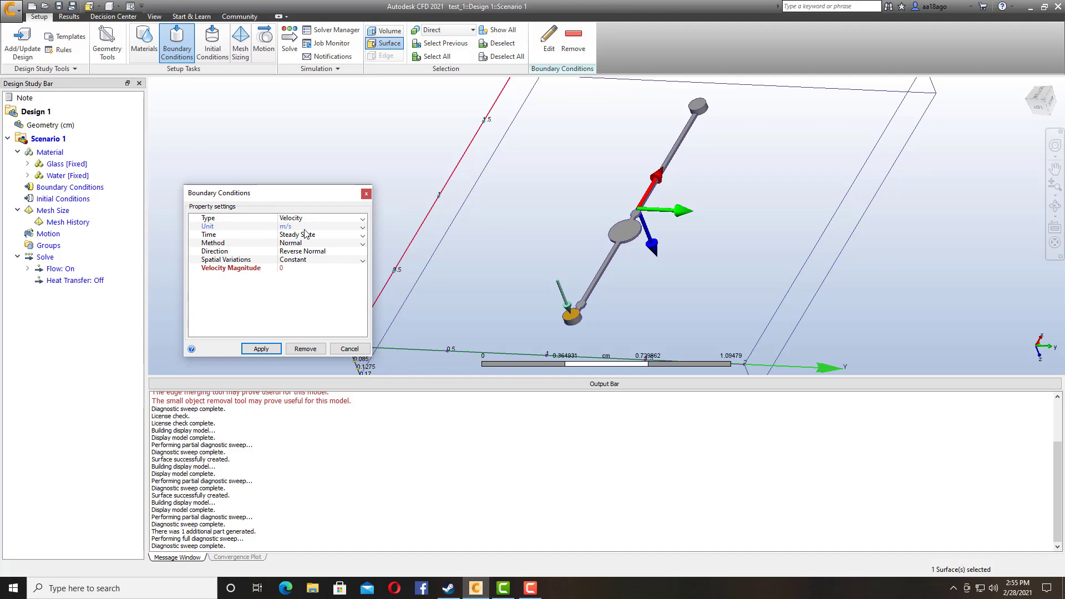
left_click(343, 227)
scroll(321, 277, "down", 2)
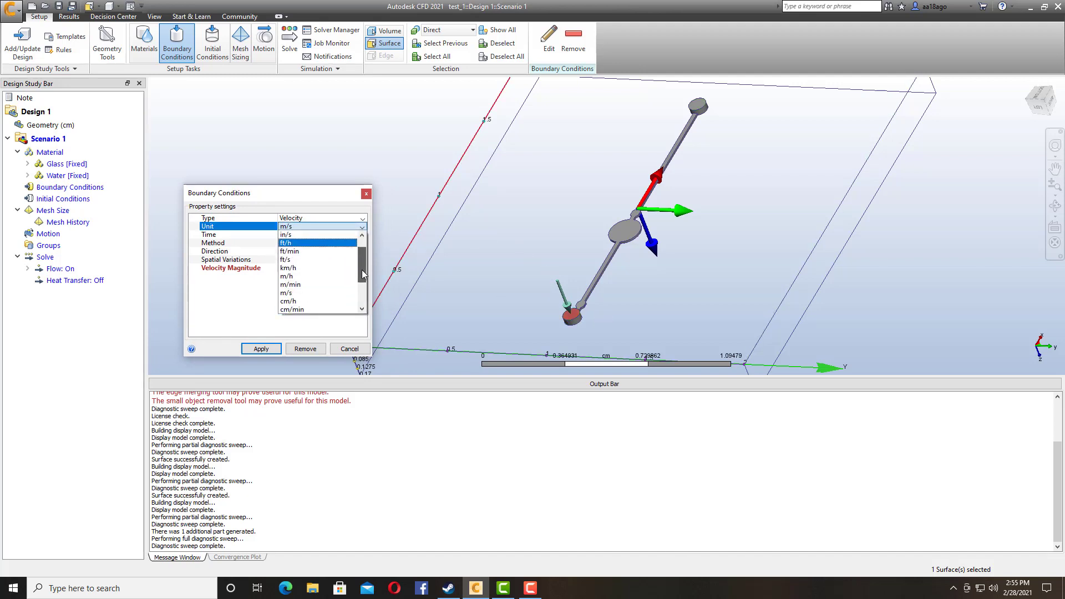
left_click_drag(363, 270, 364, 280)
left_click(294, 293)
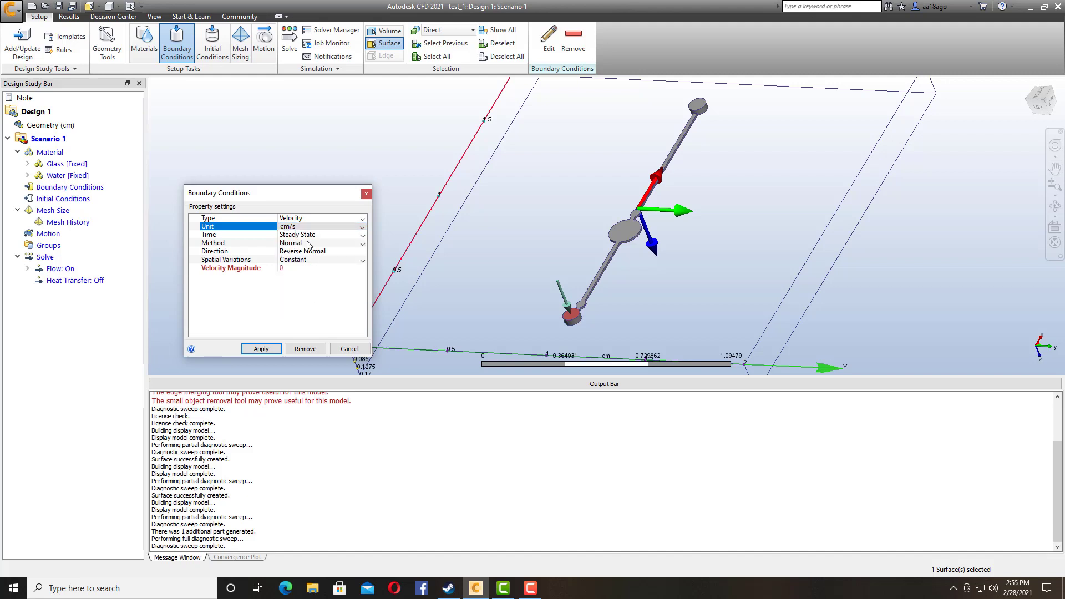
left_click(295, 269)
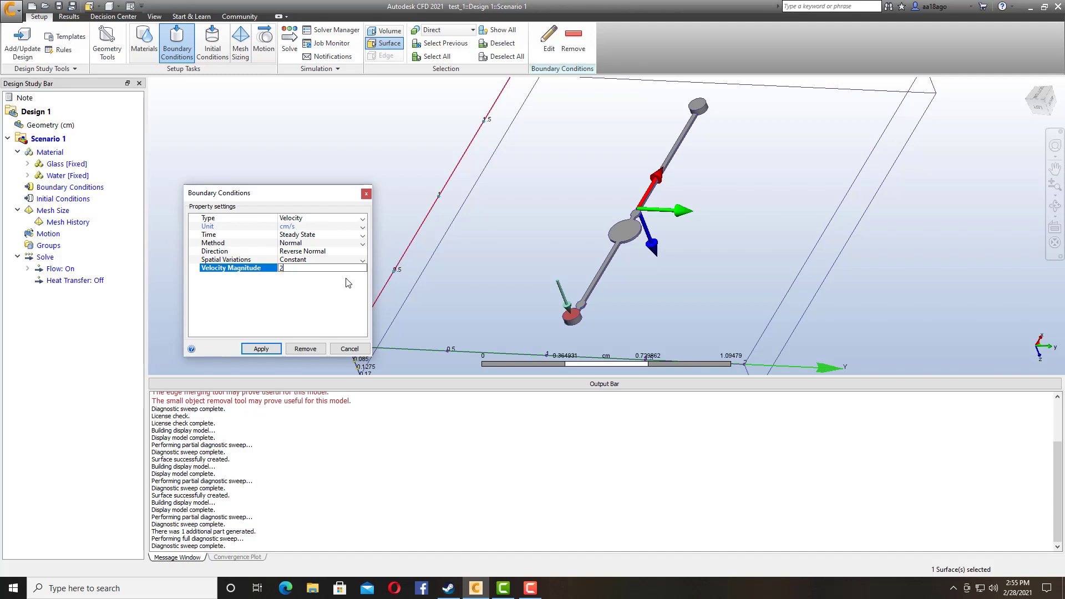
left_click(274, 349)
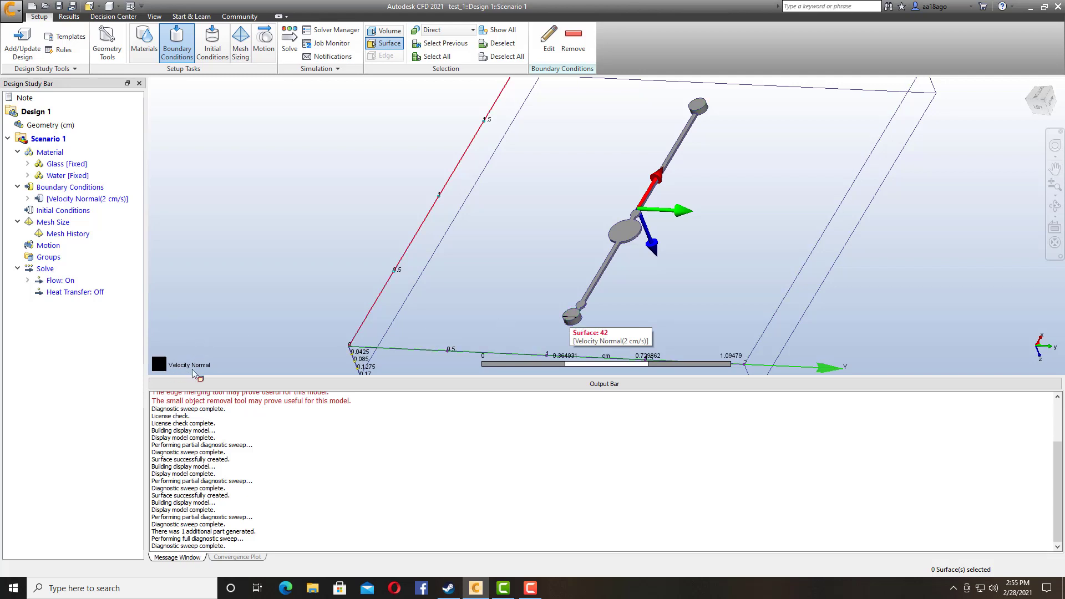
- Apply a -5 m/s normal velocity to the channel's upper end cap
scroll(710, 194, "down", 2)
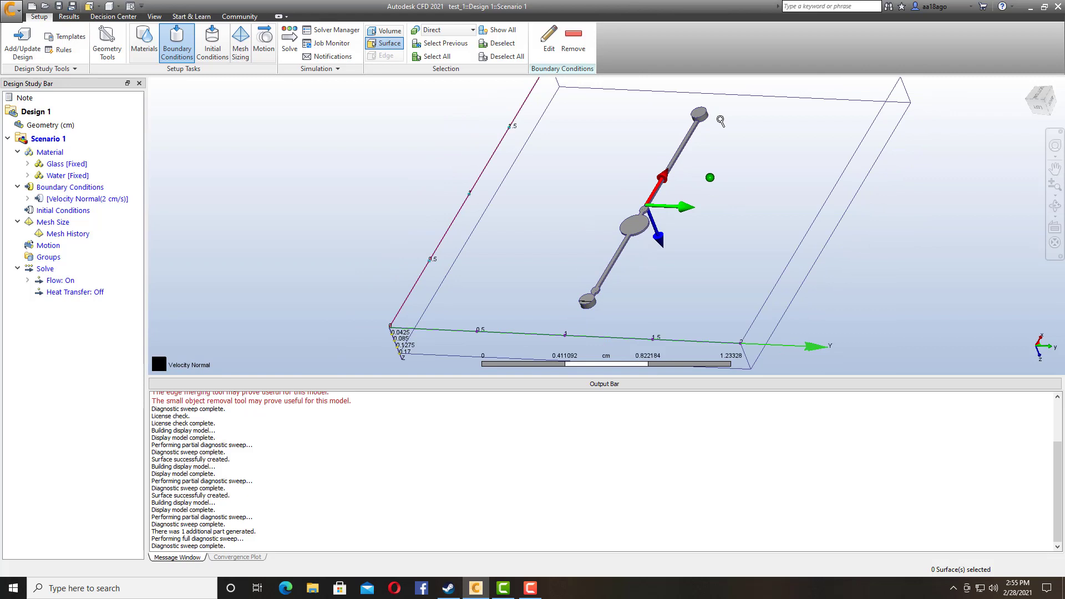
right_click(700, 115)
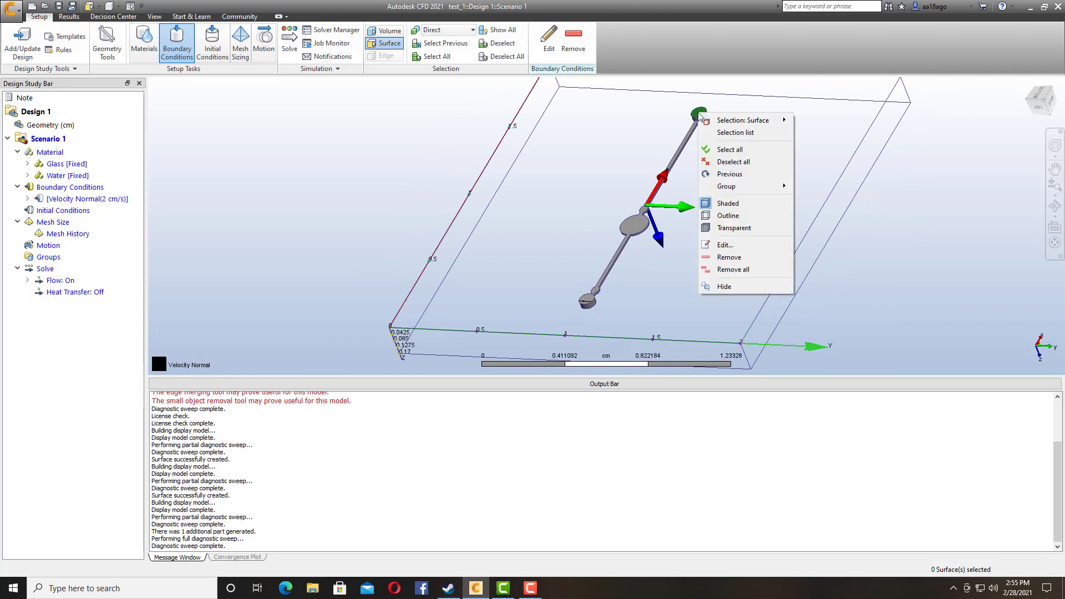
left_click(724, 245)
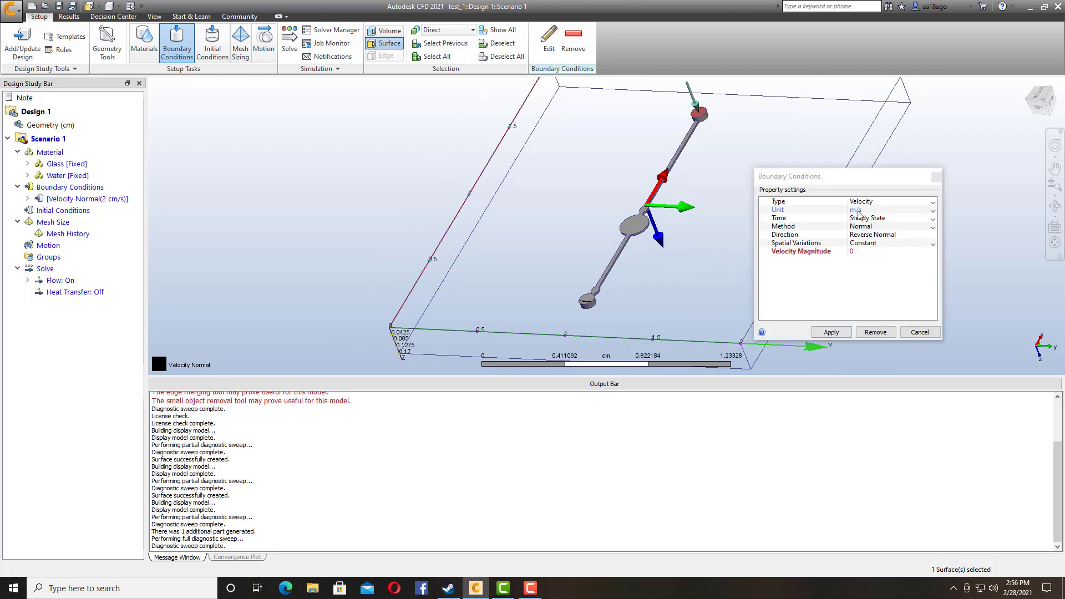
left_click(858, 252)
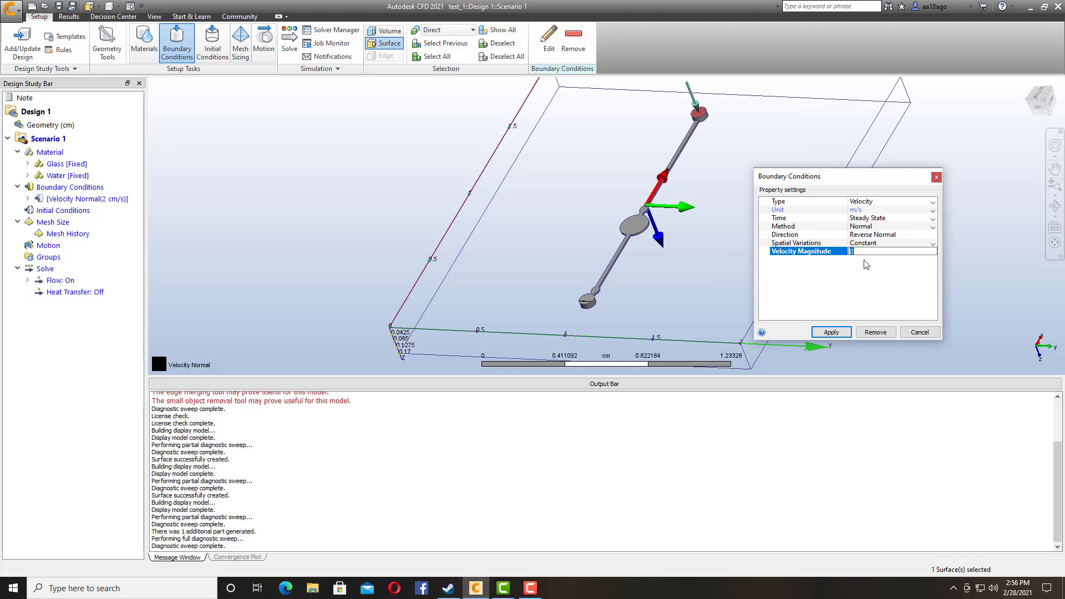
left_click(830, 332)
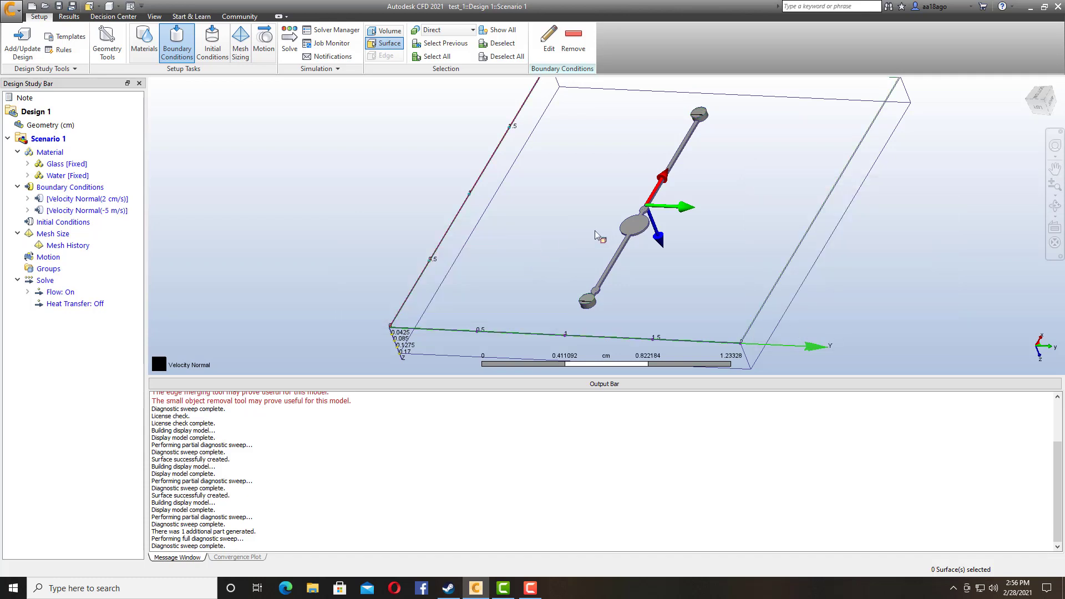
scroll(589, 232, "down", 3)
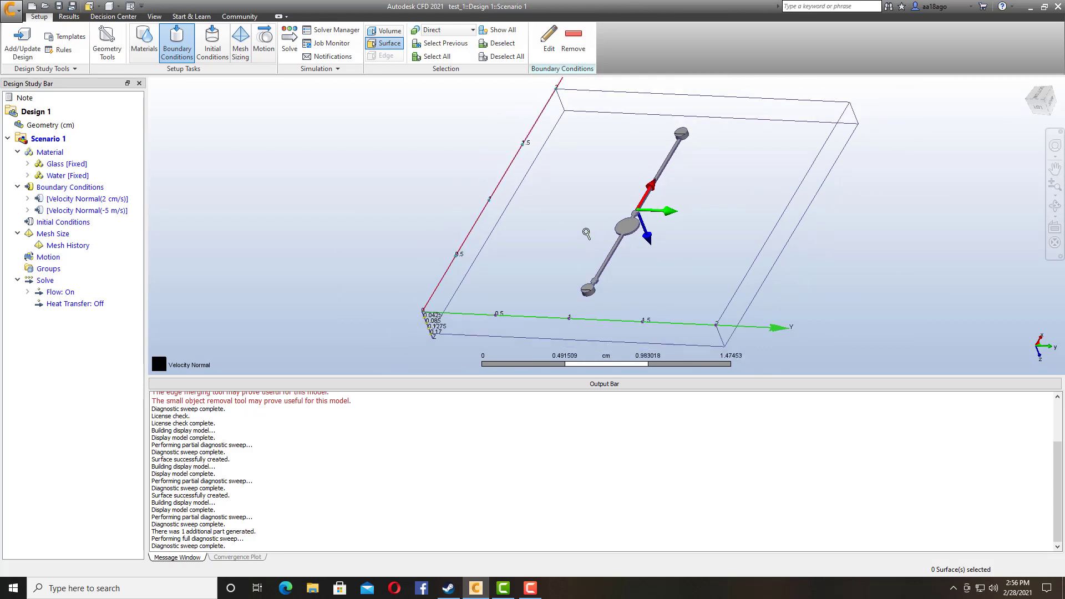
- Open the Initial Conditions task and zoom out of the model
left_click(212, 36)
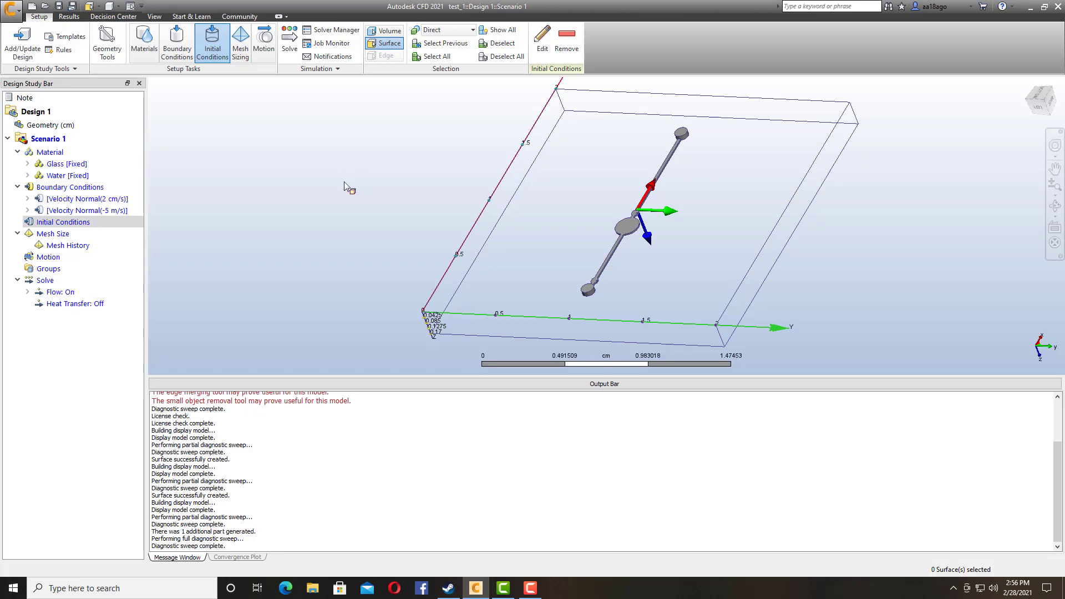
scroll(344, 180, "down", 3)
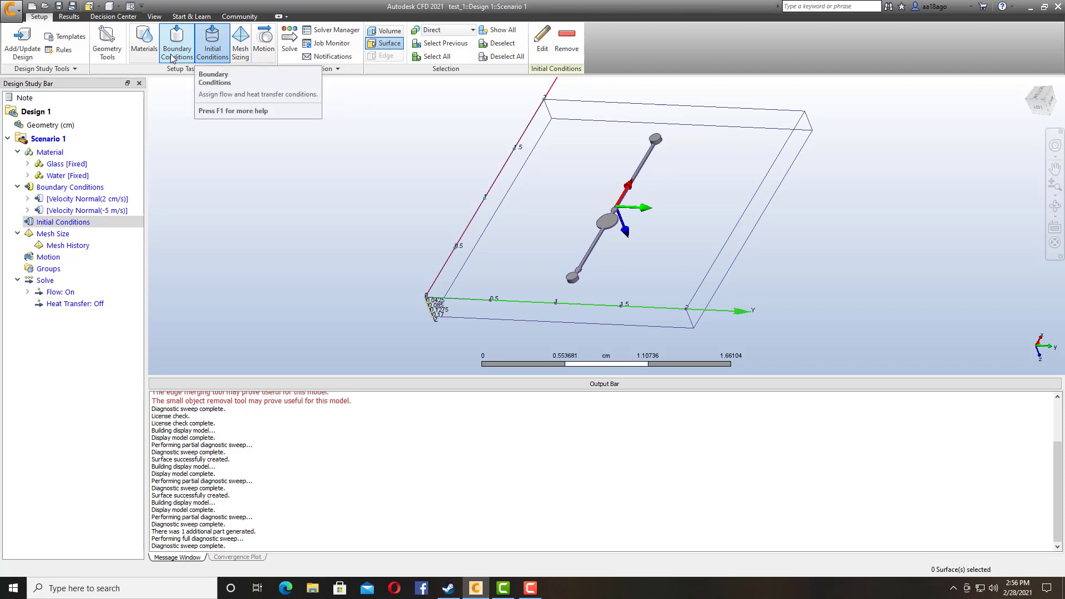
- Run automatic mesh sizing on the microfluidic channel model
left_click(241, 55)
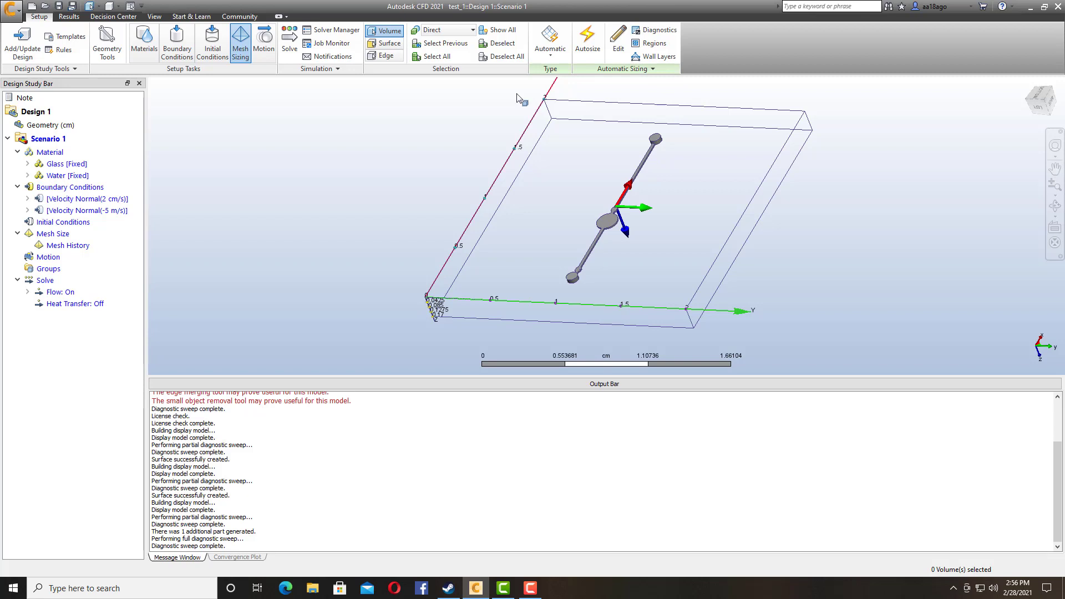
scroll(527, 97, "up", 3)
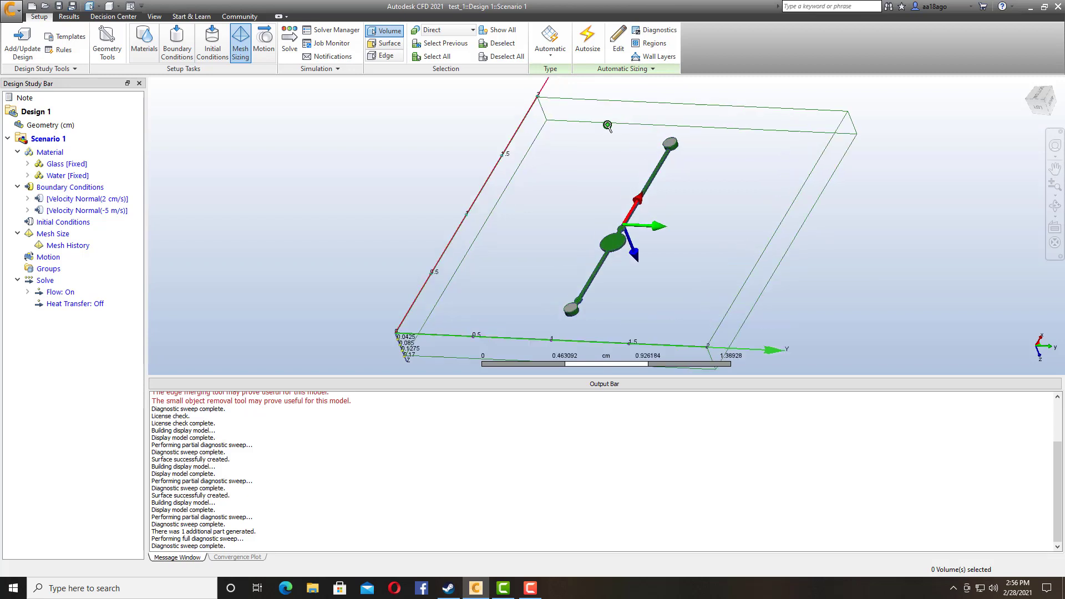
scroll(607, 126, "up", 1)
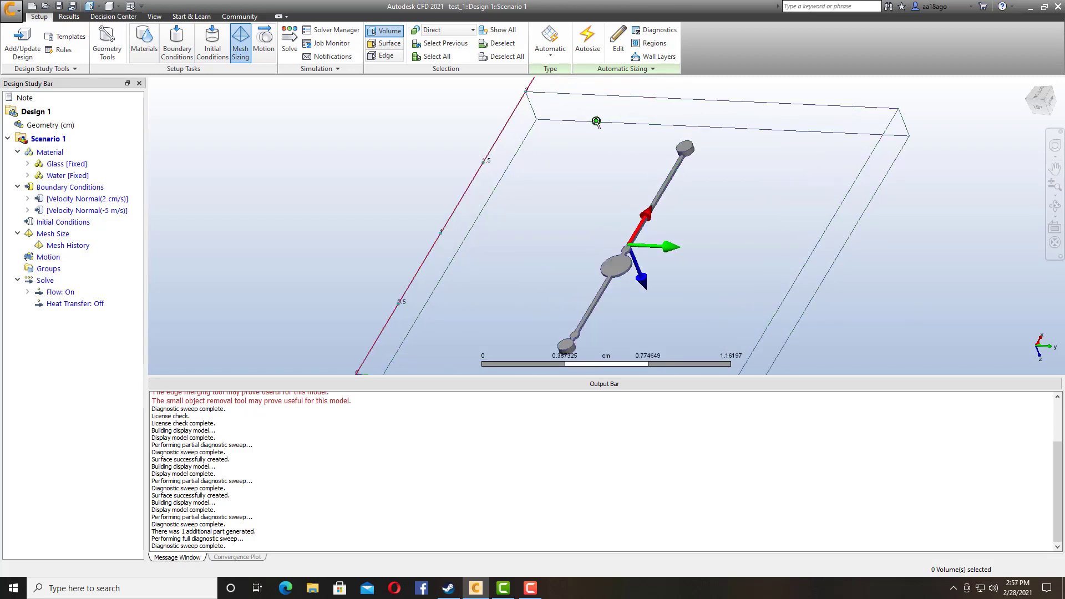
scroll(608, 135, "up", 1)
scroll(609, 135, "down", 2)
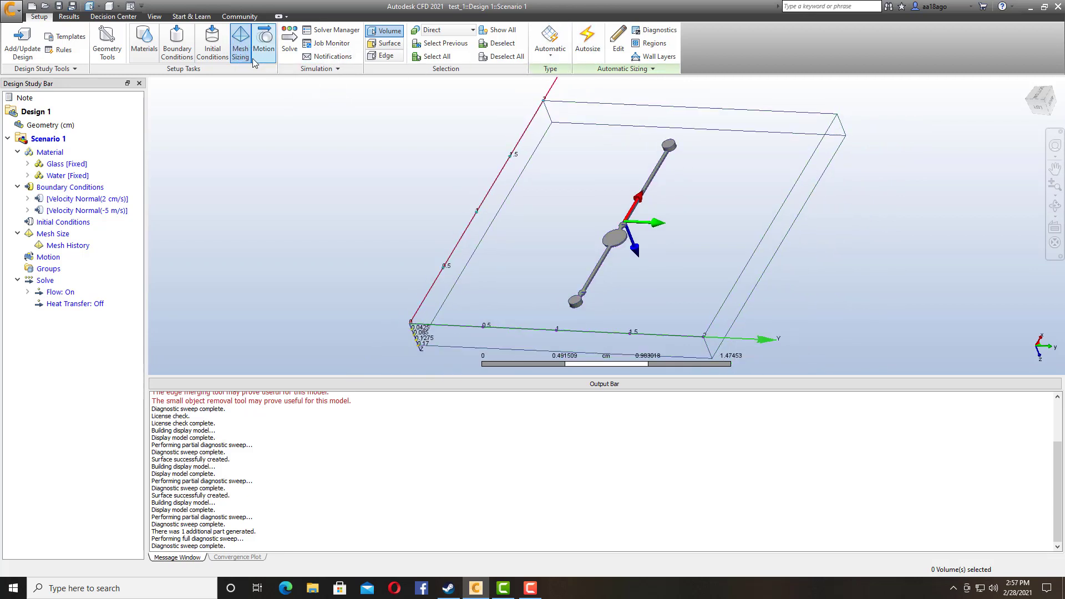
left_click(589, 45)
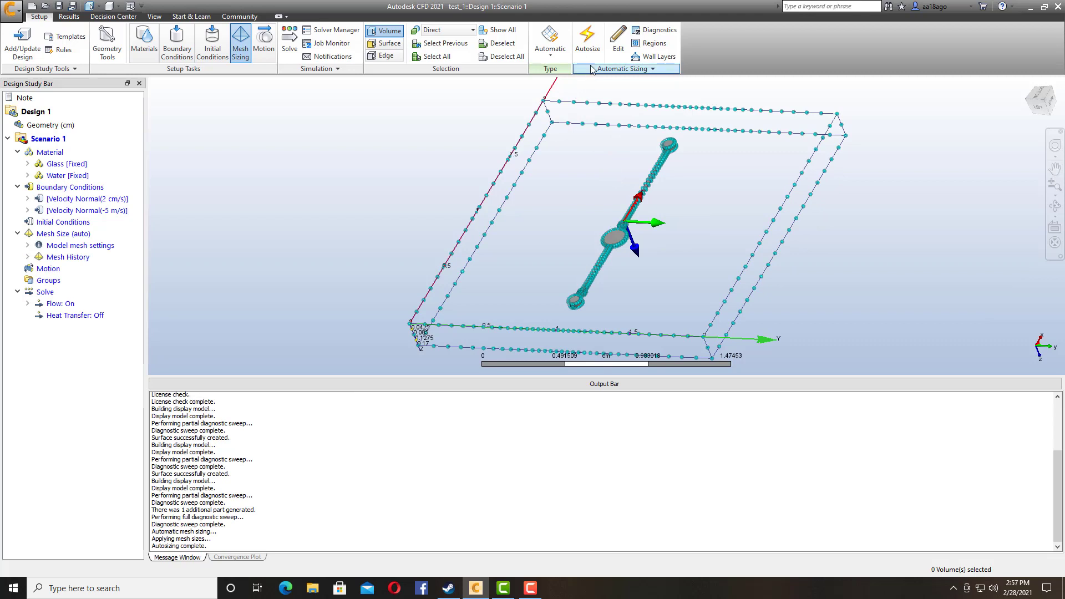
- Cancel a switch to manual sizing and a rerun of automatic sizing, then open Motion
left_click(554, 61)
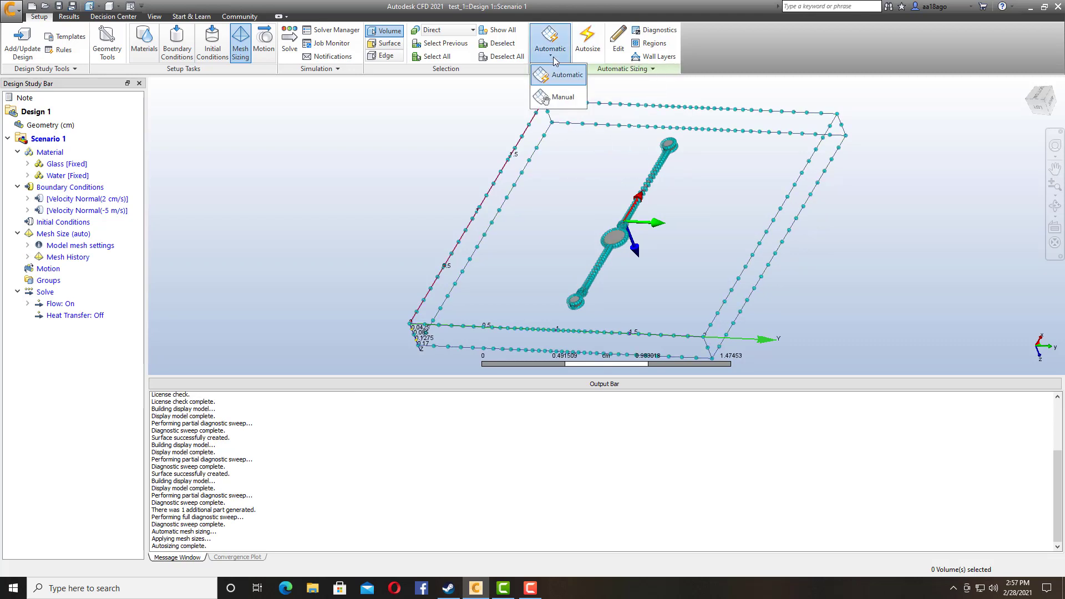
left_click(557, 98)
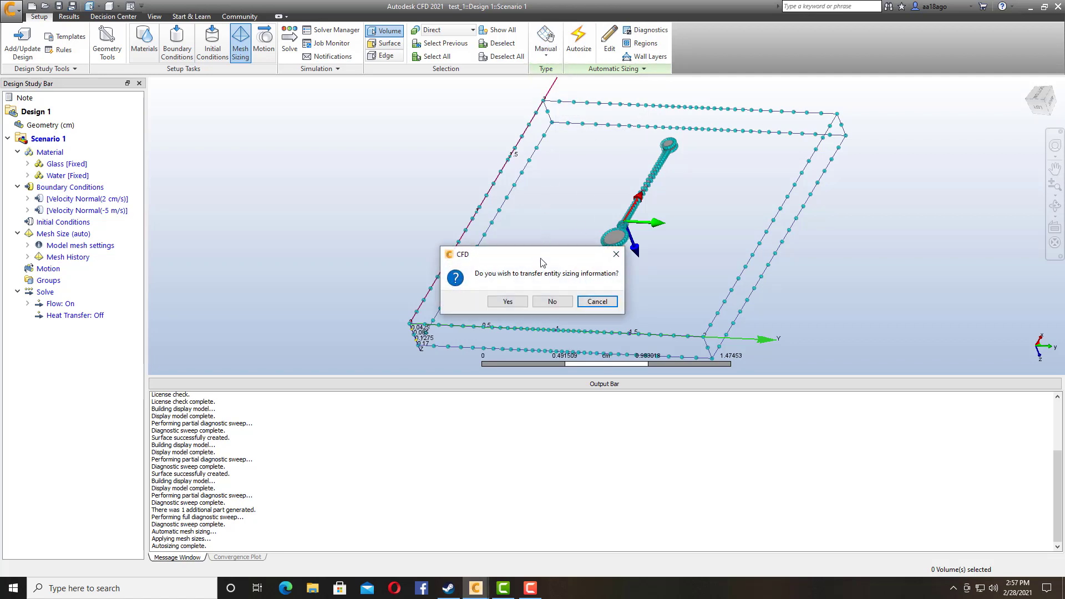
left_click(584, 302)
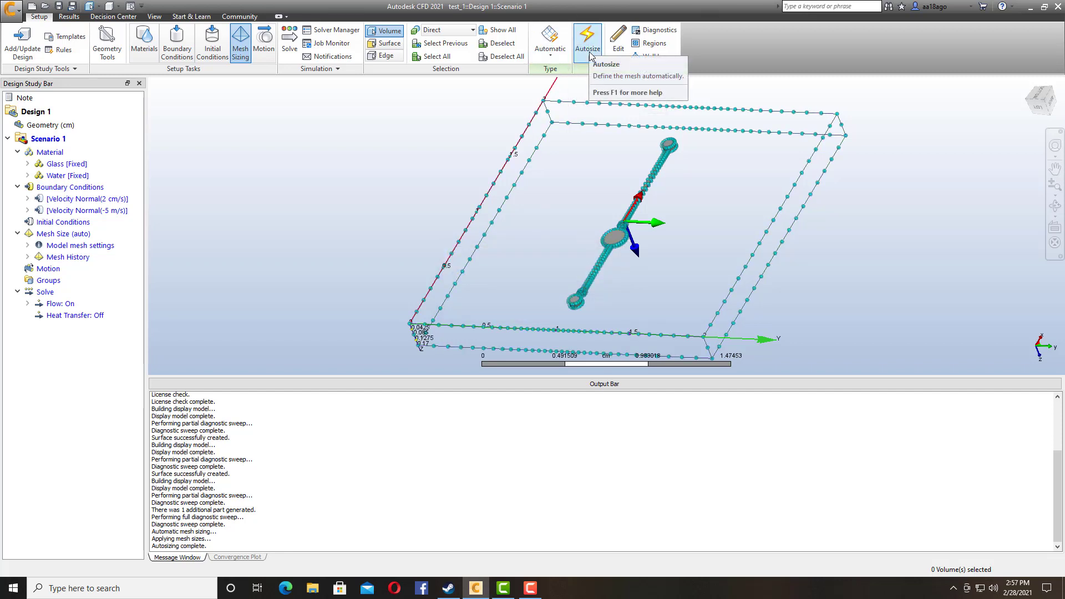
left_click(588, 50)
left_click(937, 277)
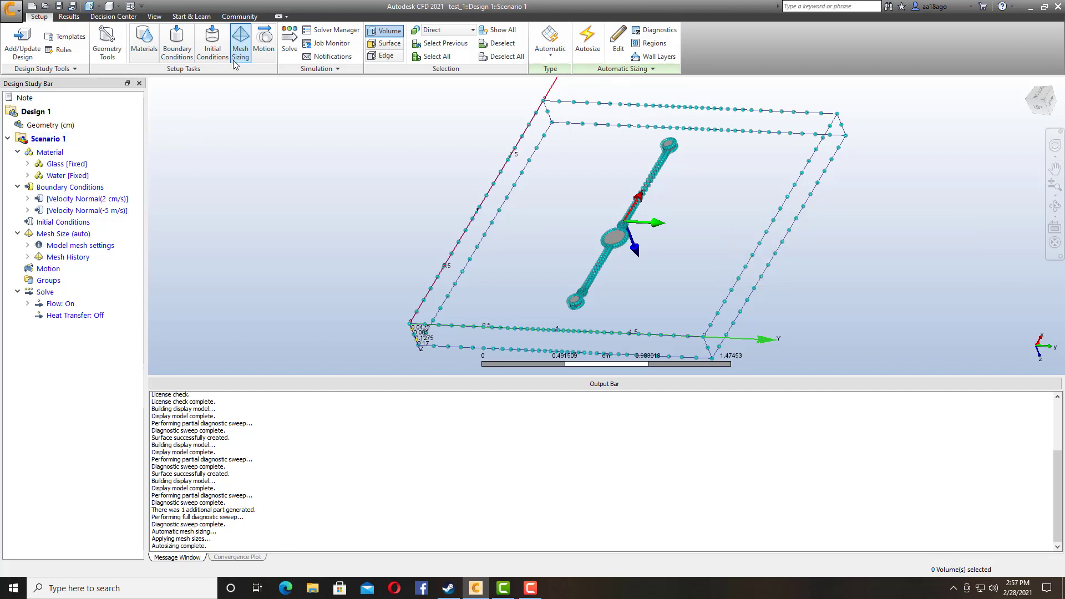
left_click(262, 44)
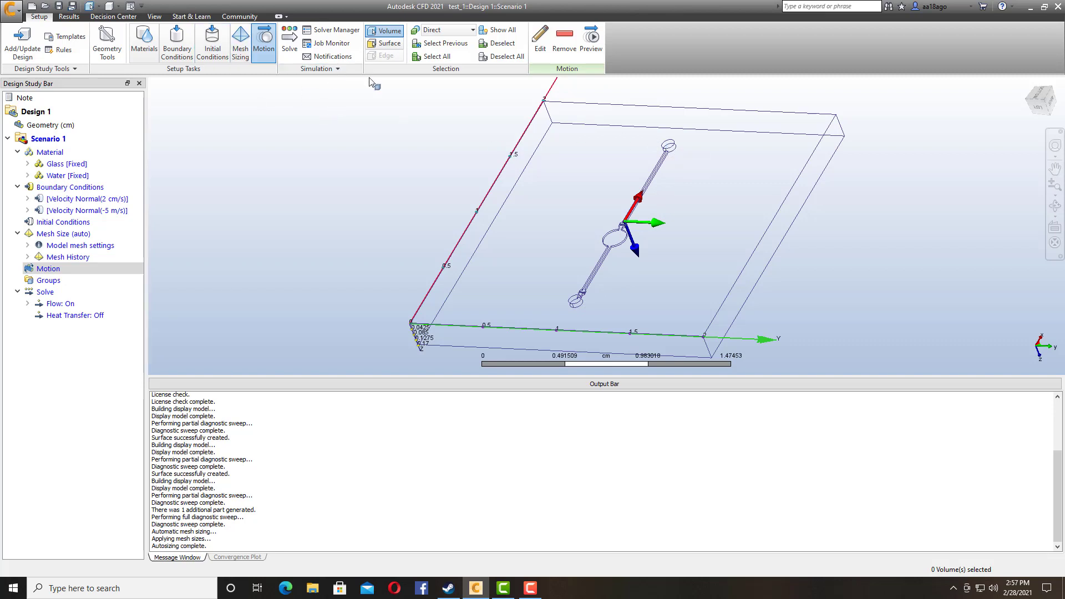
- In Solve settings, keep Compressibility as Incompressible, leave Advanced physics unchanged, and return to Control
left_click(287, 49)
left_click_drag(530, 222, 417, 195)
left_click(358, 207)
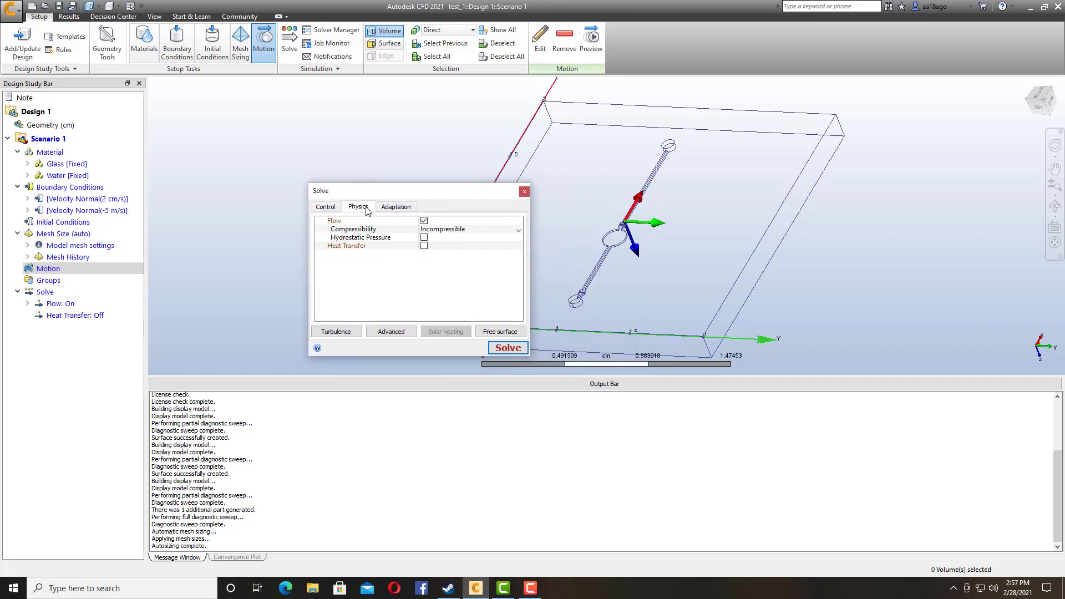
left_click(429, 229)
left_click(422, 238)
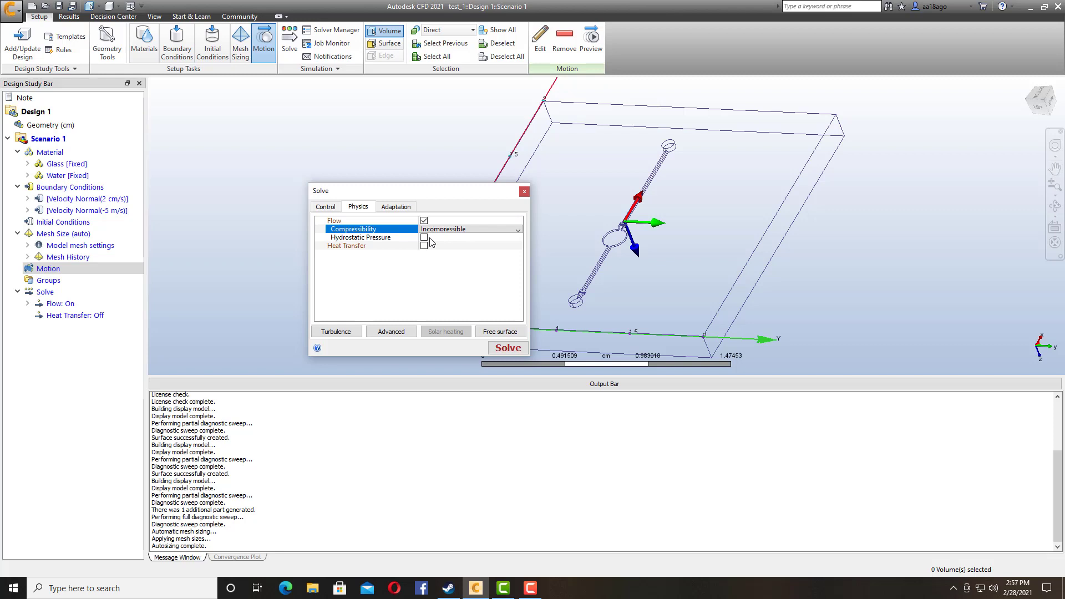
left_click(391, 331)
left_click(483, 330)
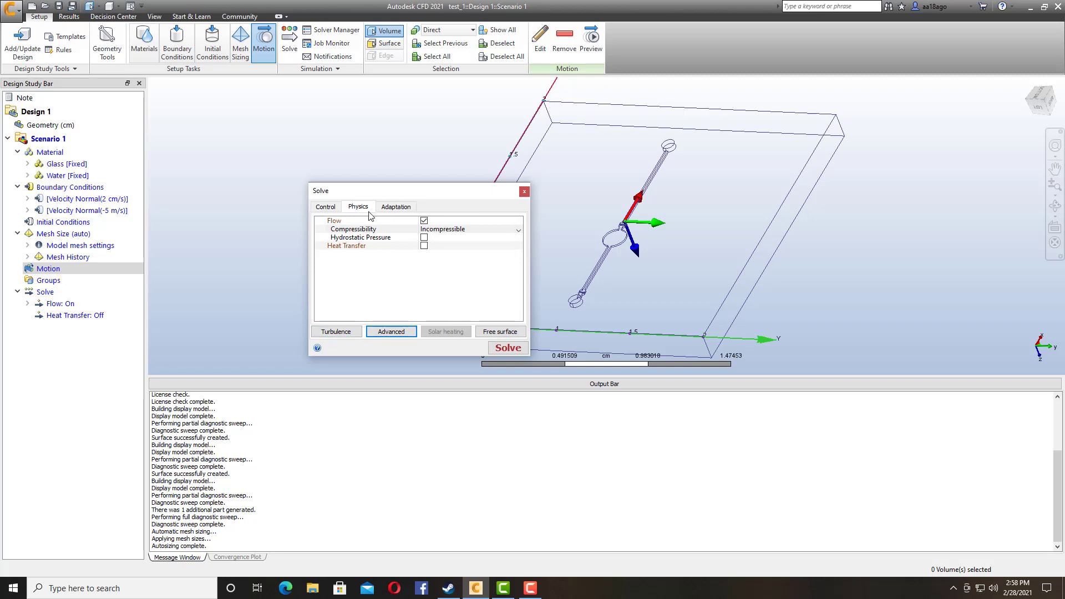
left_click(327, 207)
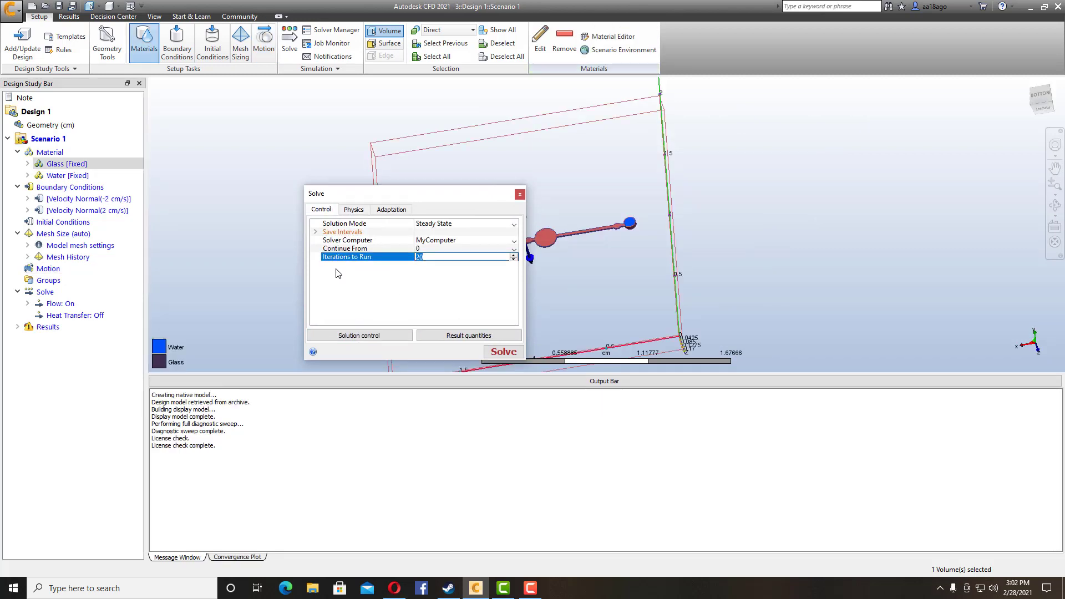
- Solve 20 steady-state iterations, confirming deletion of the previous results
left_click_drag(392, 187, 254, 170)
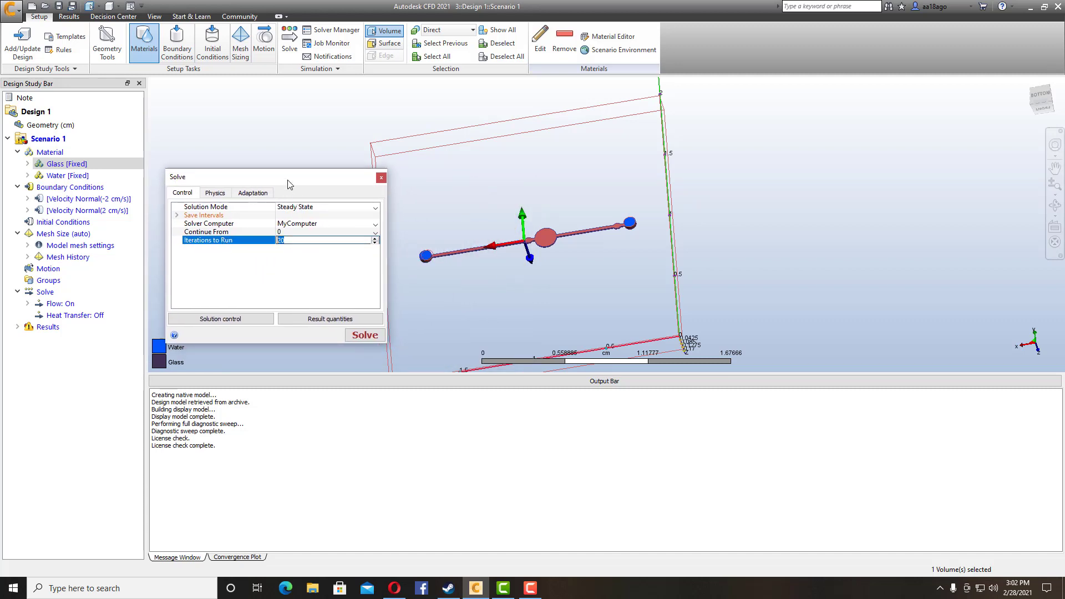
left_click_drag(290, 179, 225, 148)
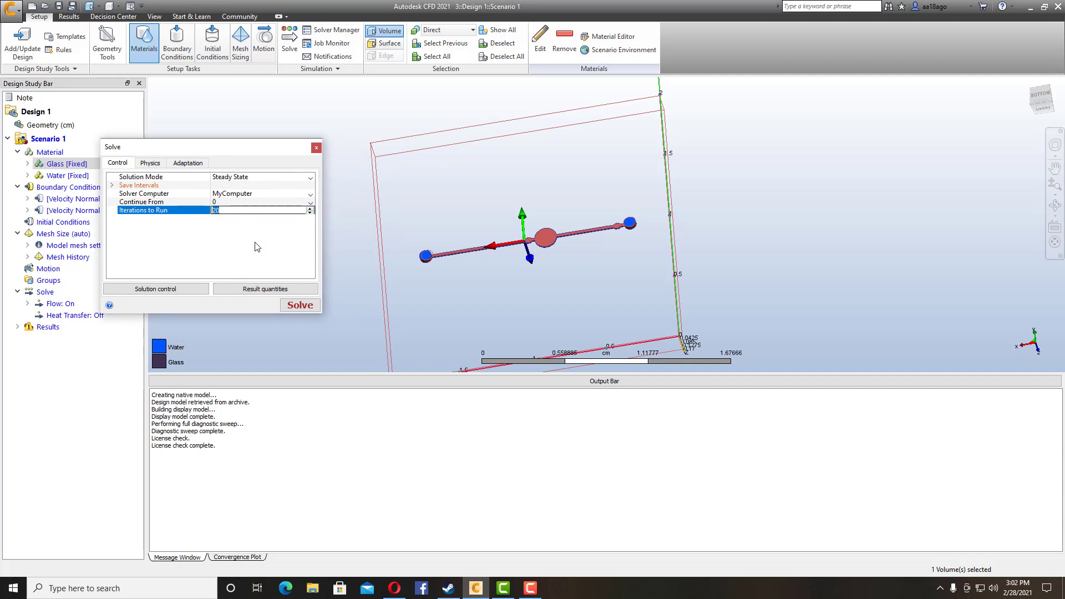
left_click(299, 305)
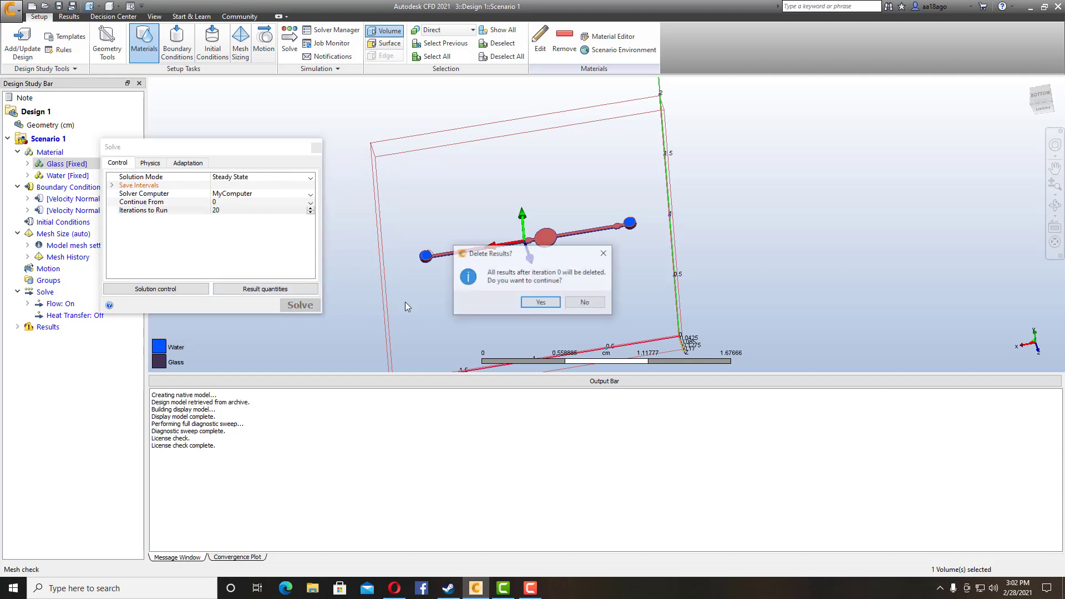
left_click(540, 302)
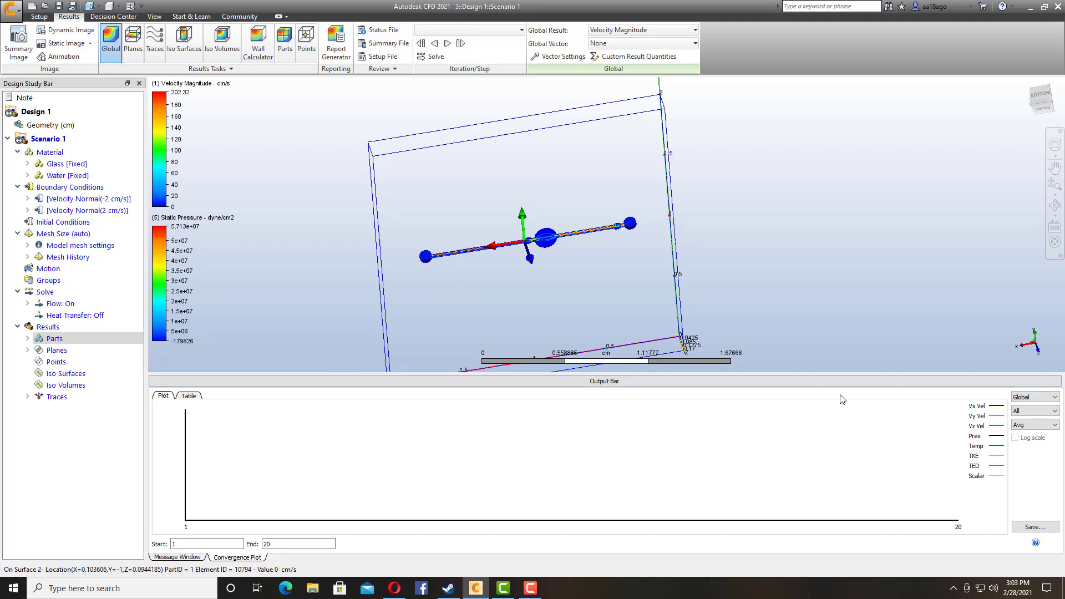
- Zoom and pan the results view to centre the channel's velocity and pressure plots
scroll(558, 239, "up", 8)
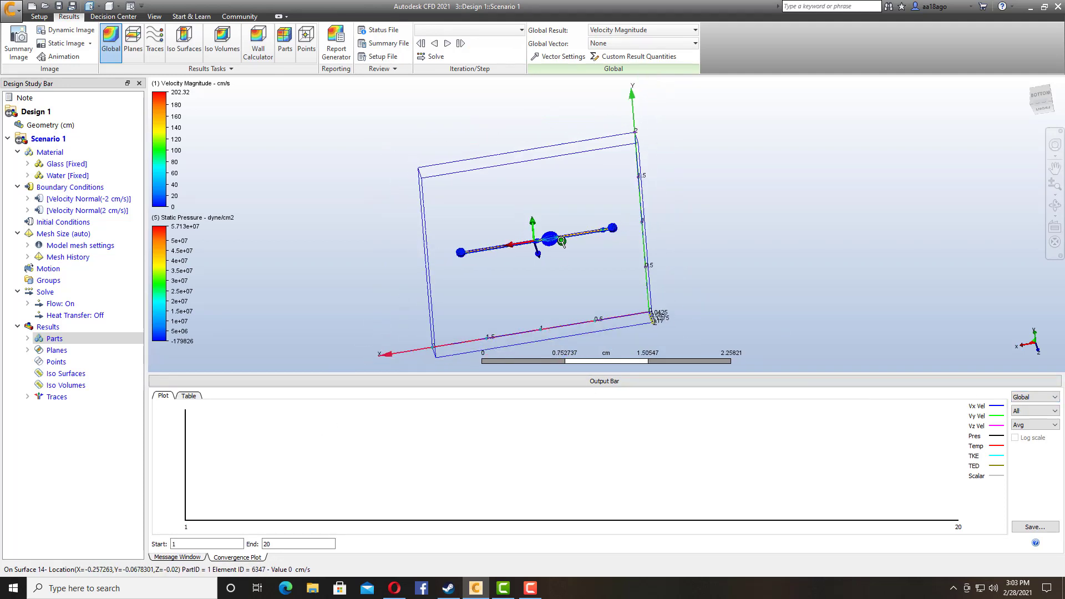
scroll(561, 239, "down", 5)
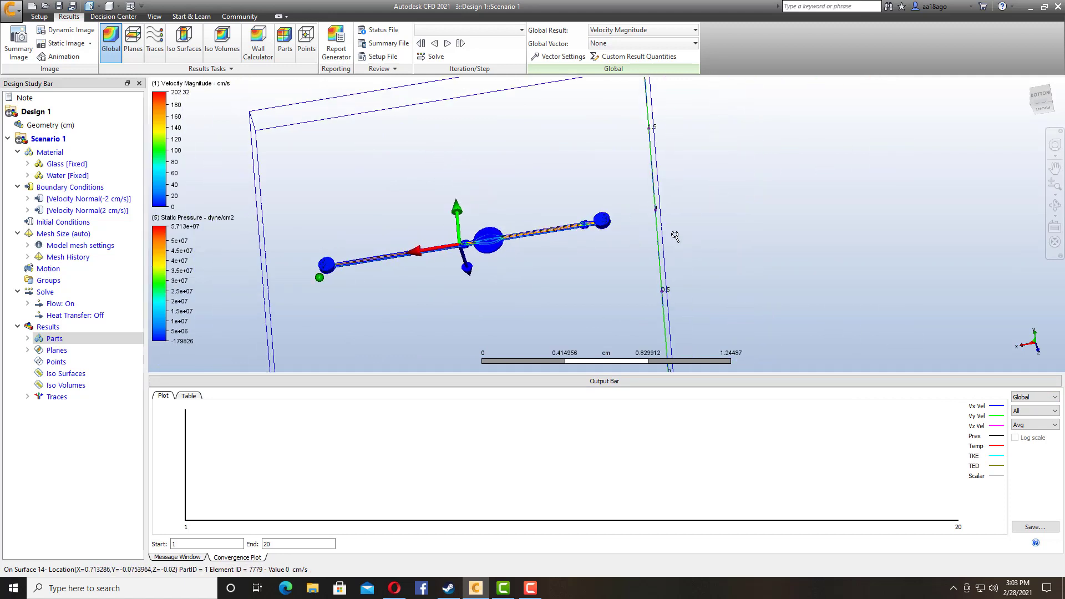
scroll(674, 233, "up", 8)
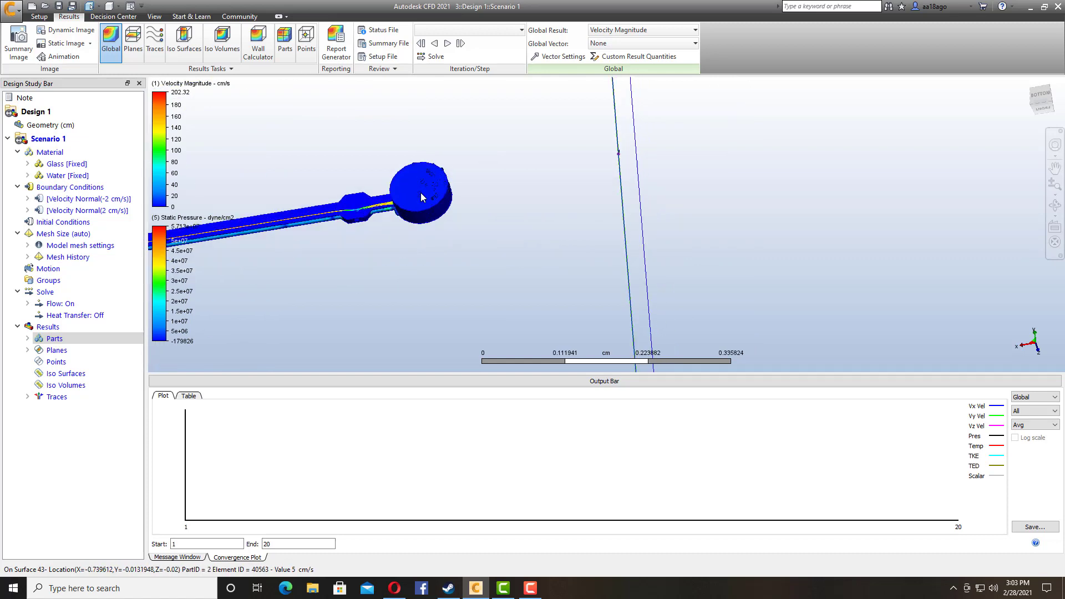
scroll(380, 232, "up", 1)
scroll(391, 232, "down", 6)
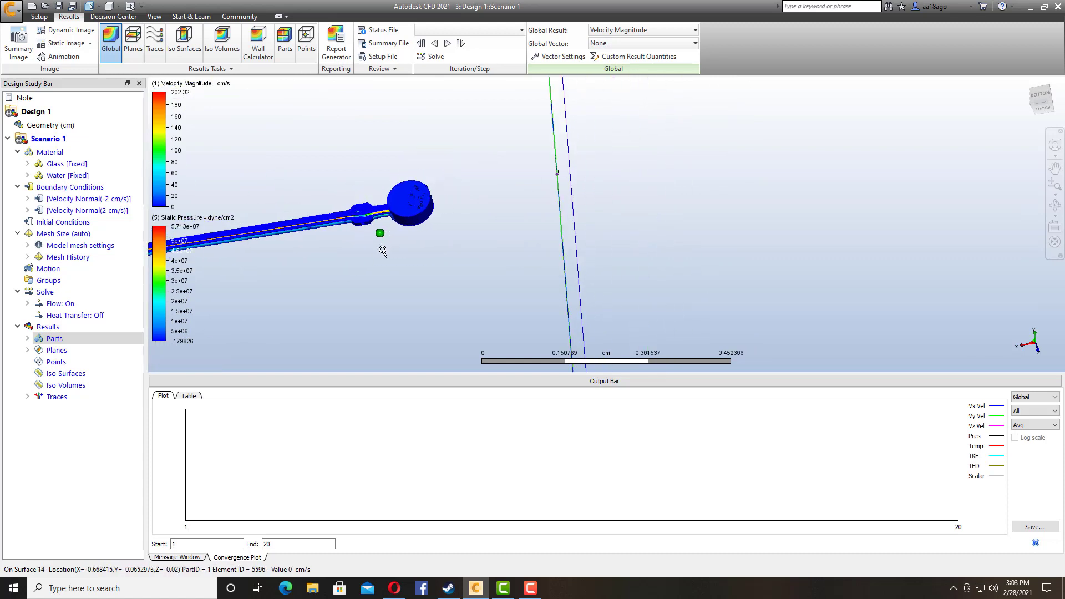
scroll(368, 247, "down", 2)
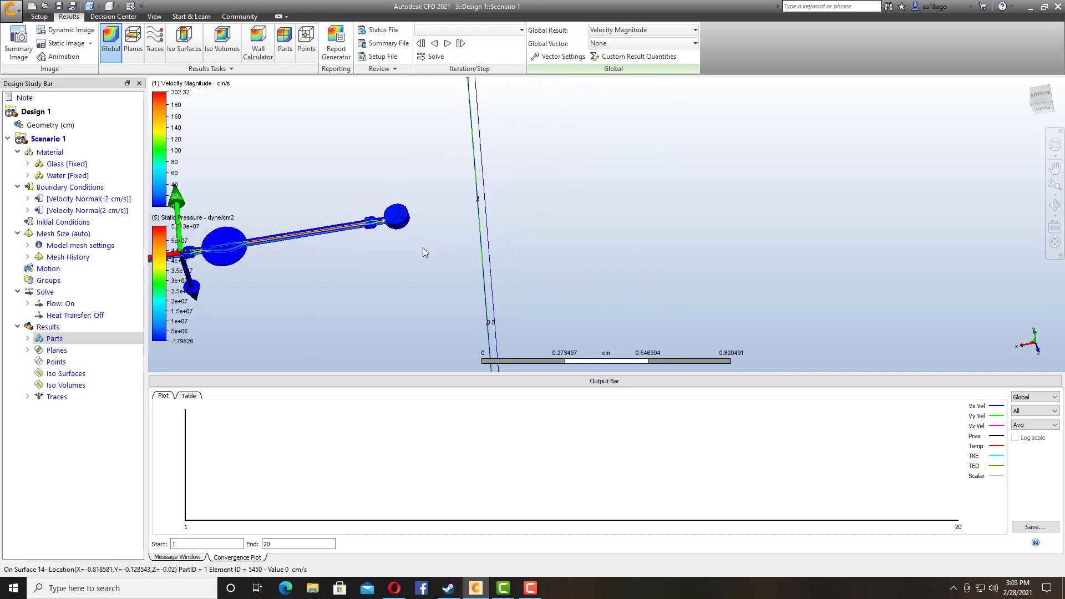
middle_click_drag(421, 219, 720, 216)
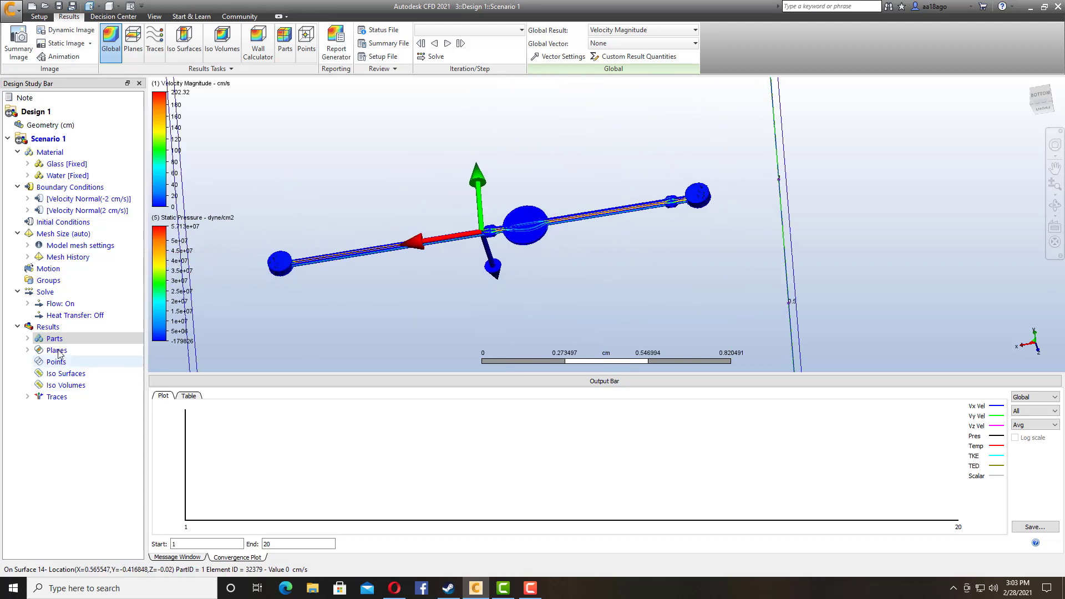
- Make the Water part transparent under Results > Parts and zoom in on the velocity colours
left_click(36, 342)
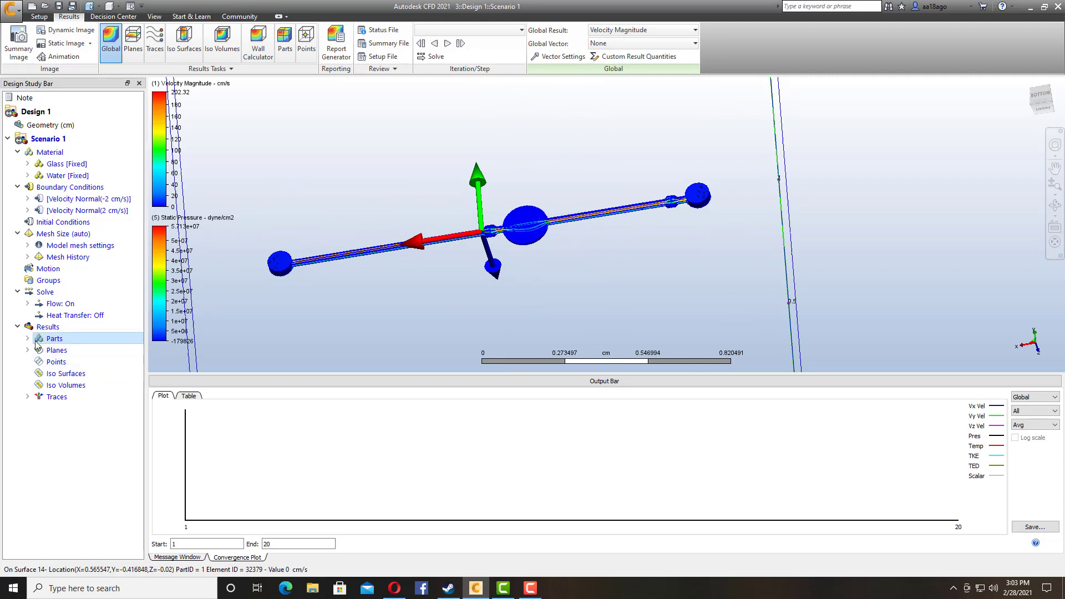
left_click(27, 341)
left_click(27, 339)
left_click(37, 350)
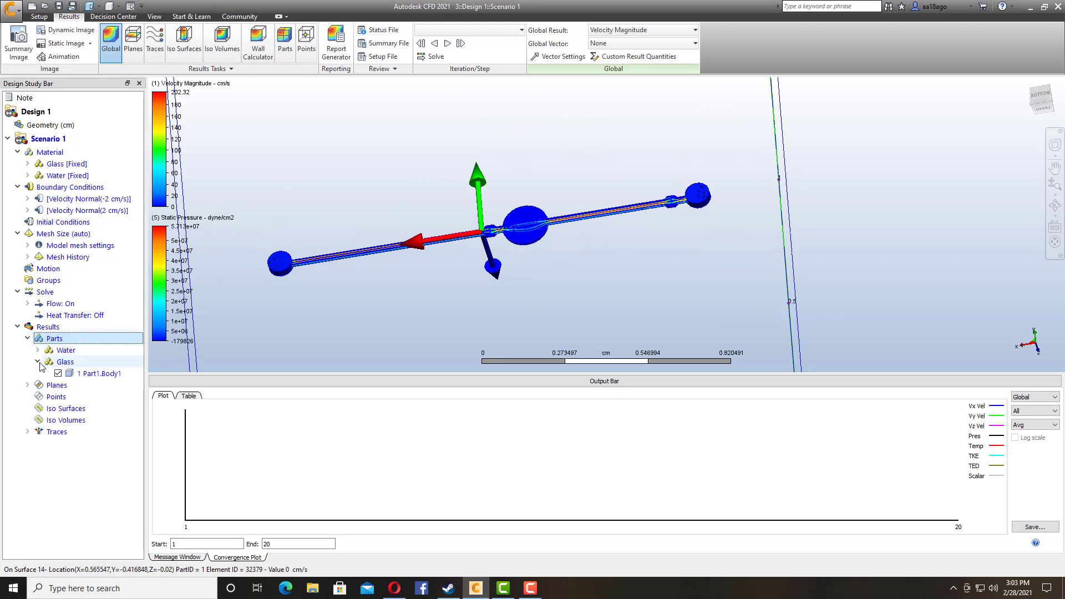
left_click(38, 373)
left_click(58, 361)
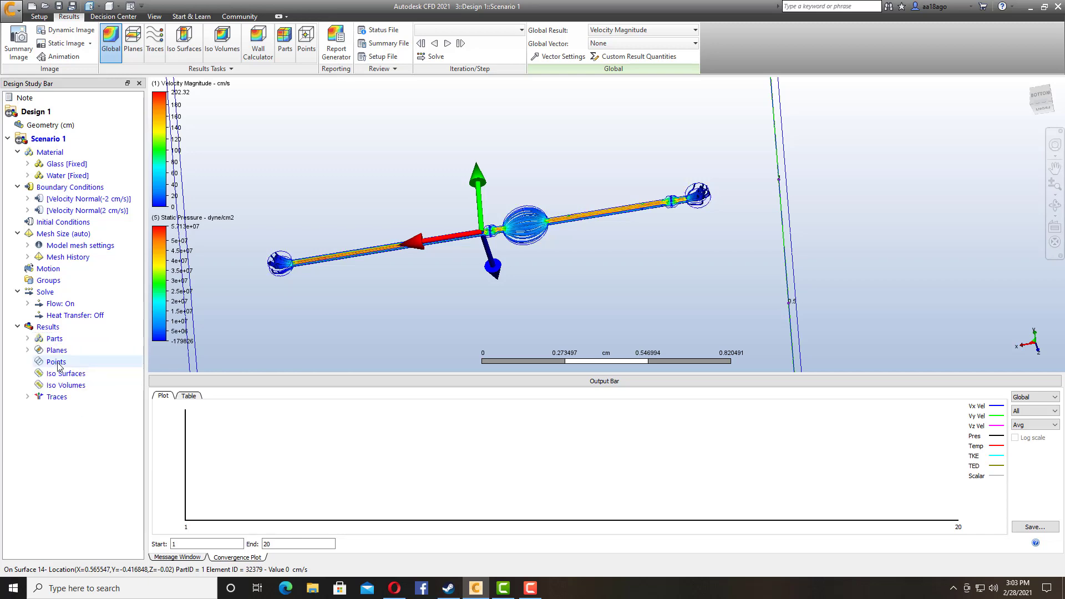
scroll(415, 201, "down", 2)
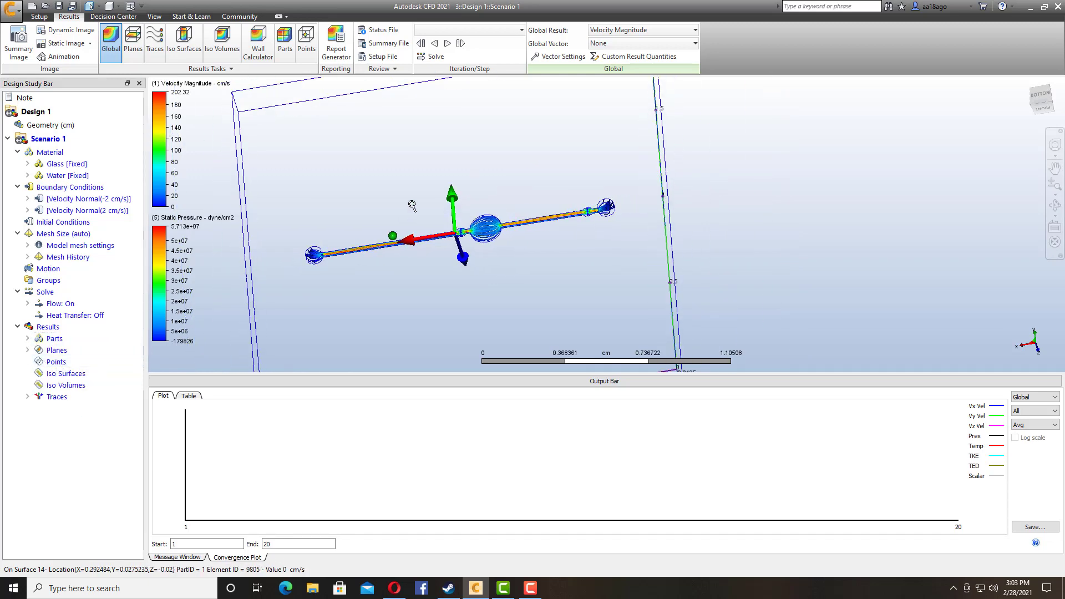
scroll(425, 212, "up", 4)
scroll(425, 212, "up", 1)
scroll(632, 263, "up", 2)
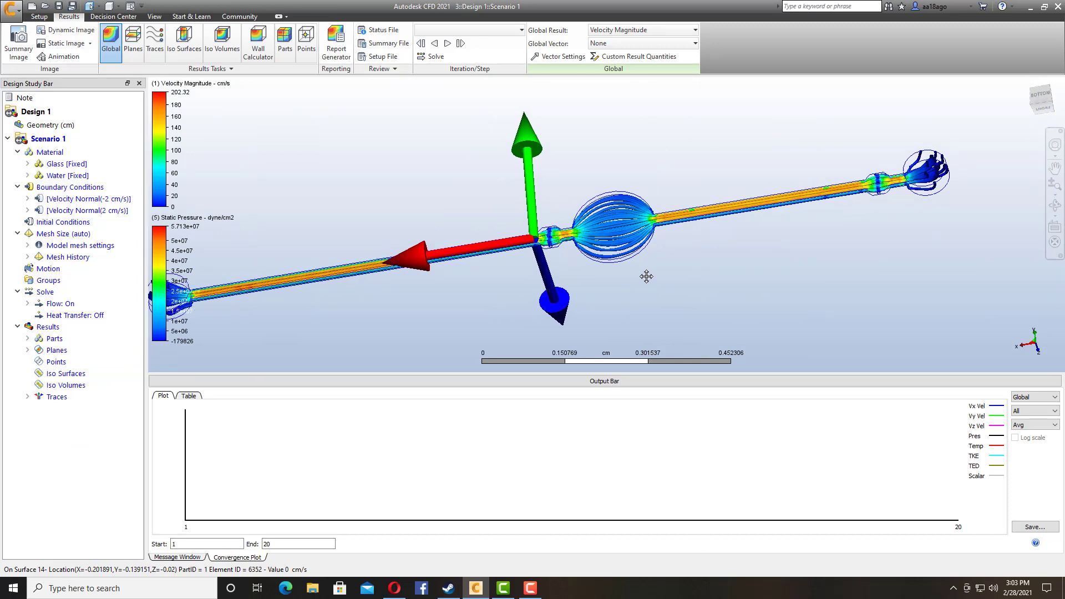
scroll(597, 255, "down", 2)
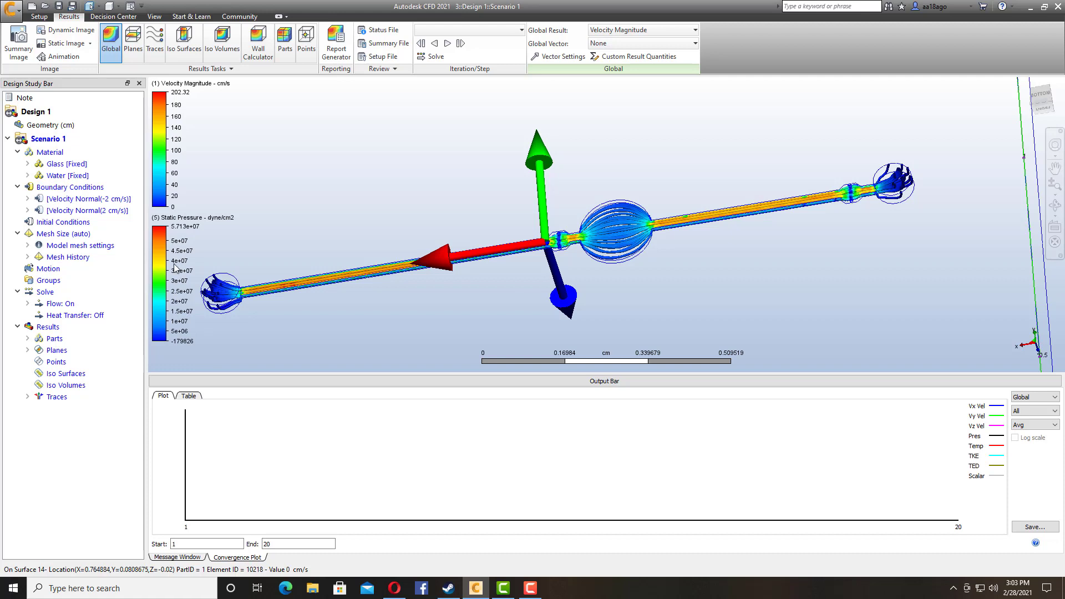
scroll(286, 275, "up", 1)
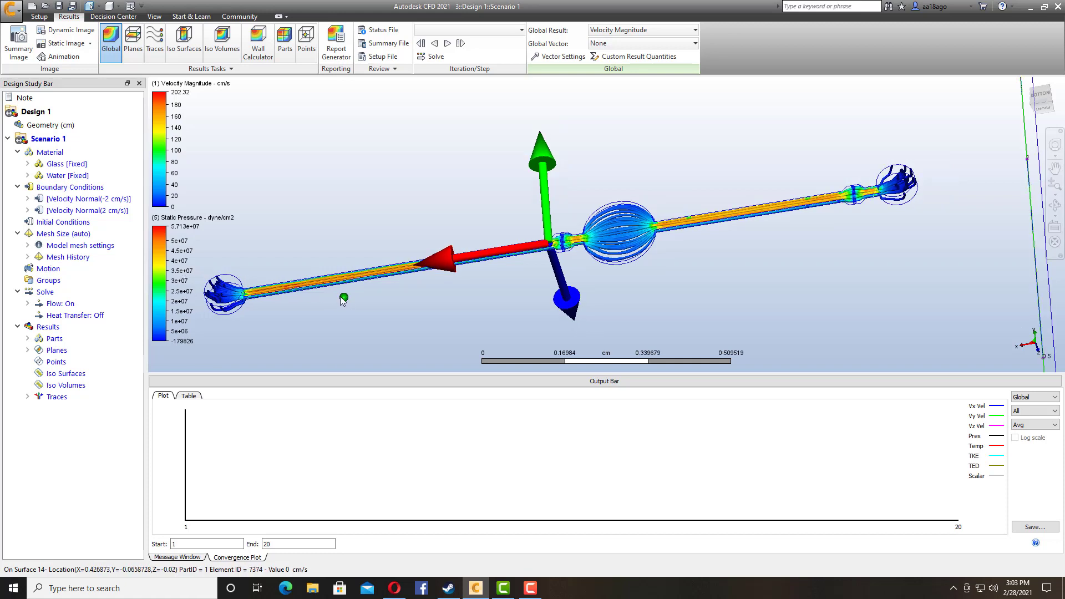
scroll(303, 308, "down", 1)
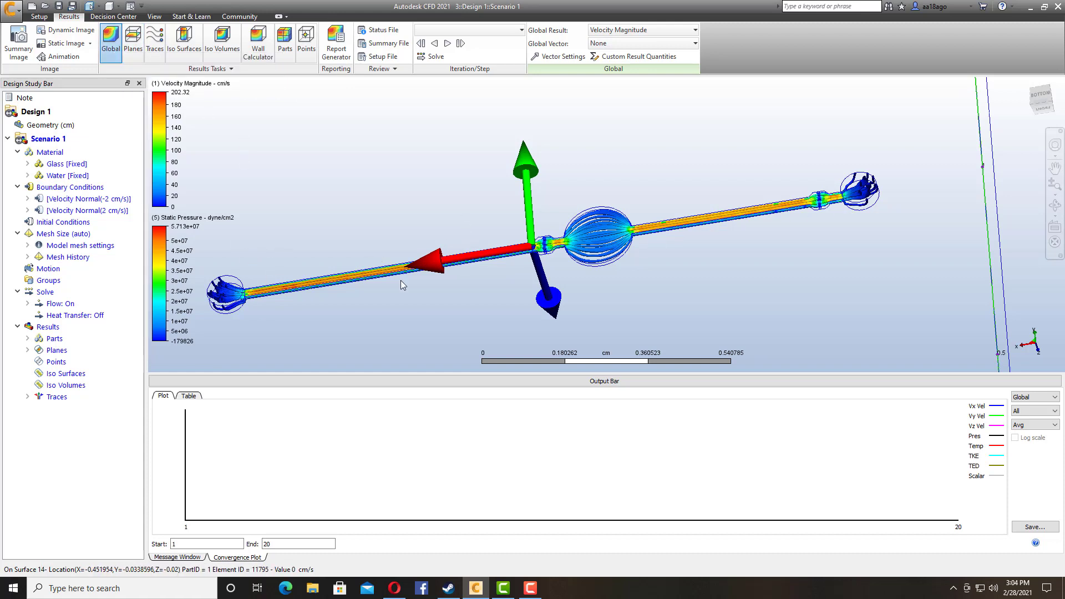
- Add a results plane and orbit the view to see it edge-on
left_click(137, 56)
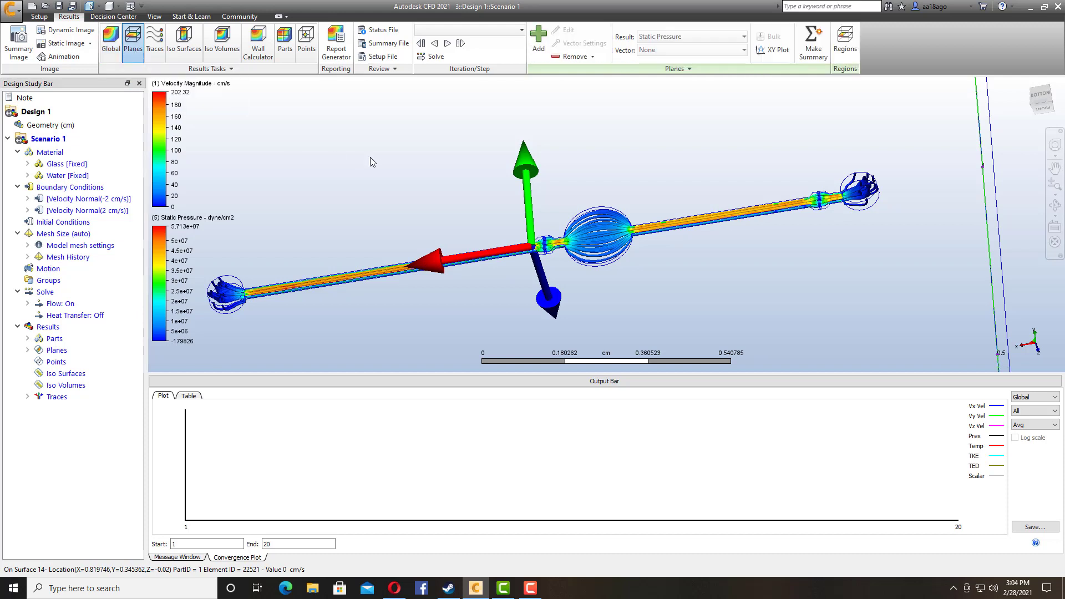
left_click(538, 35)
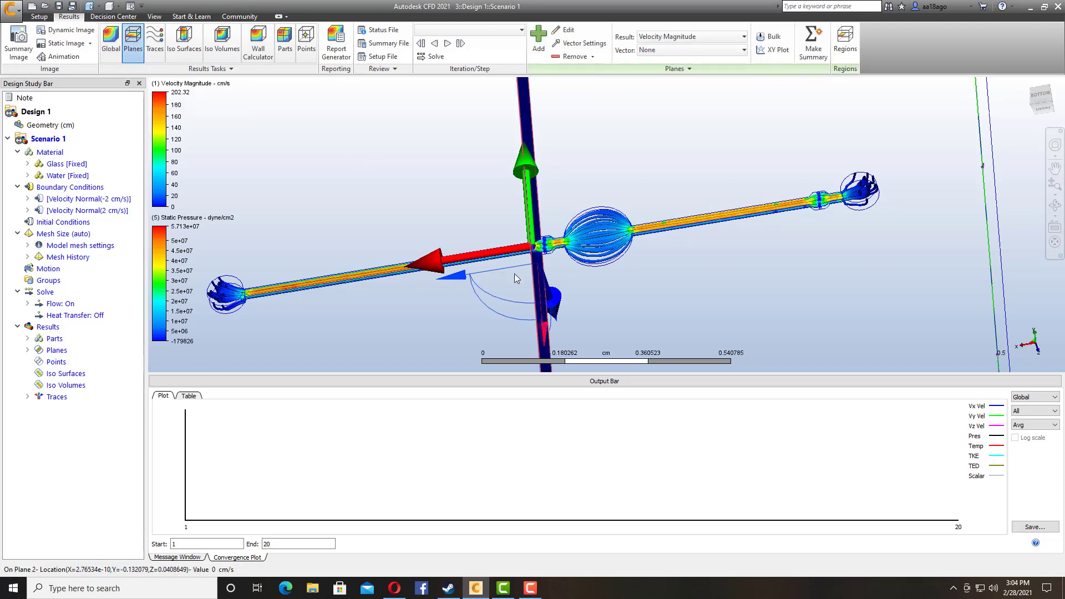
left_click_drag(520, 306, 293, 262)
middle_click_drag(272, 255, 311, 211)
- From the Bottom view, add a rectangular grid of trace seeds spanning the channel
left_click(184, 42)
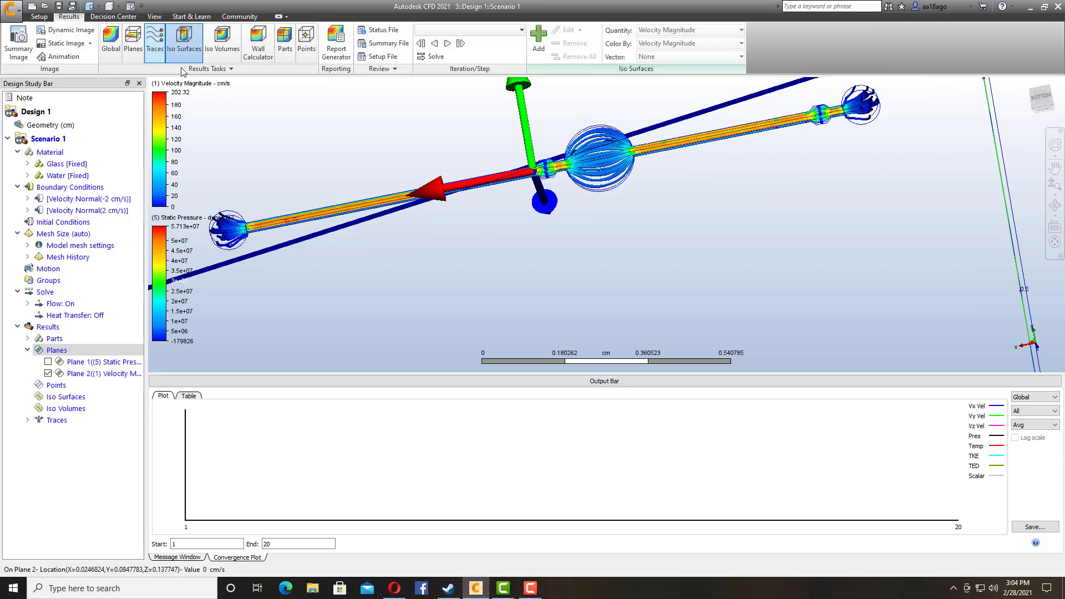
left_click(157, 55)
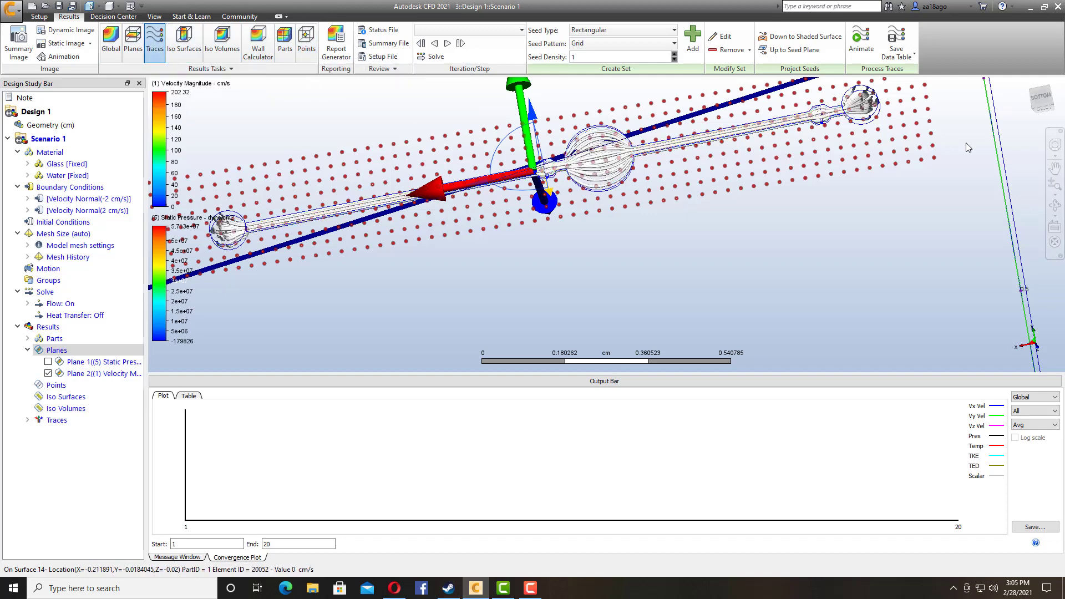
left_click(1039, 108)
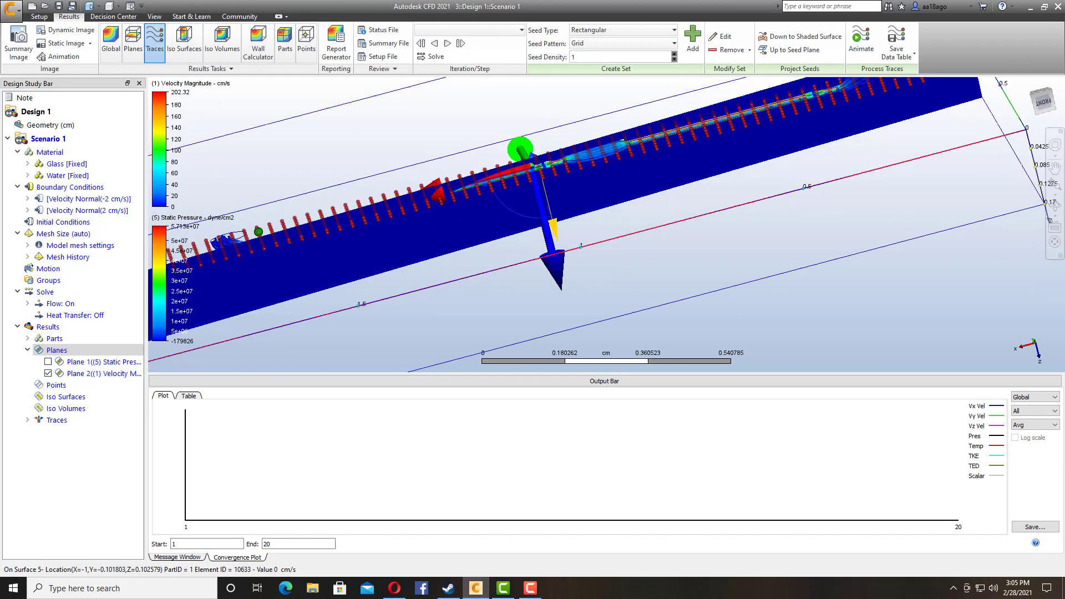
scroll(627, 149, "down", 4)
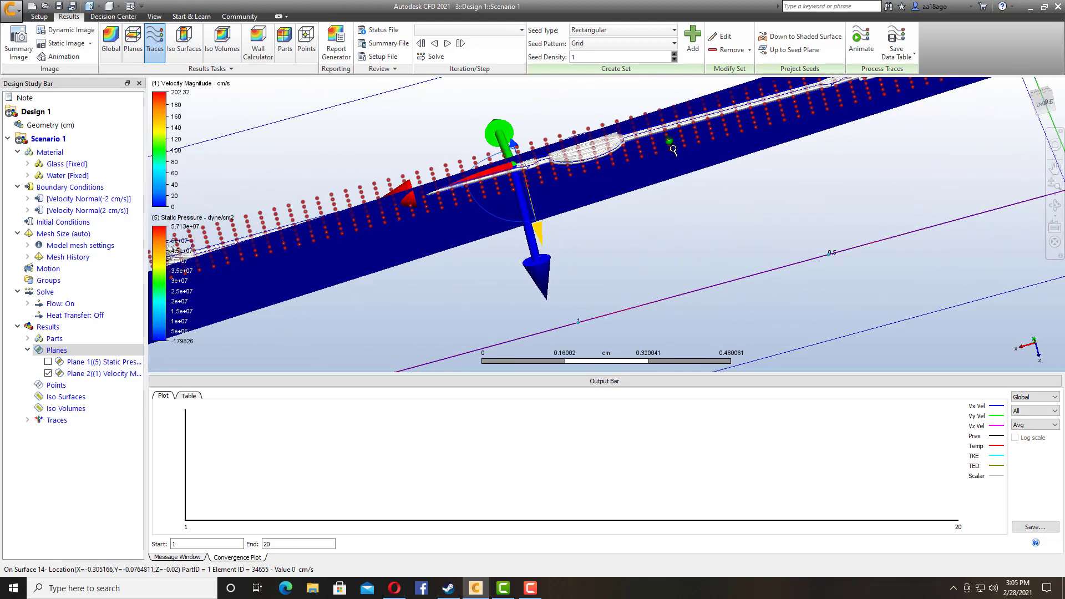
left_click(1047, 108)
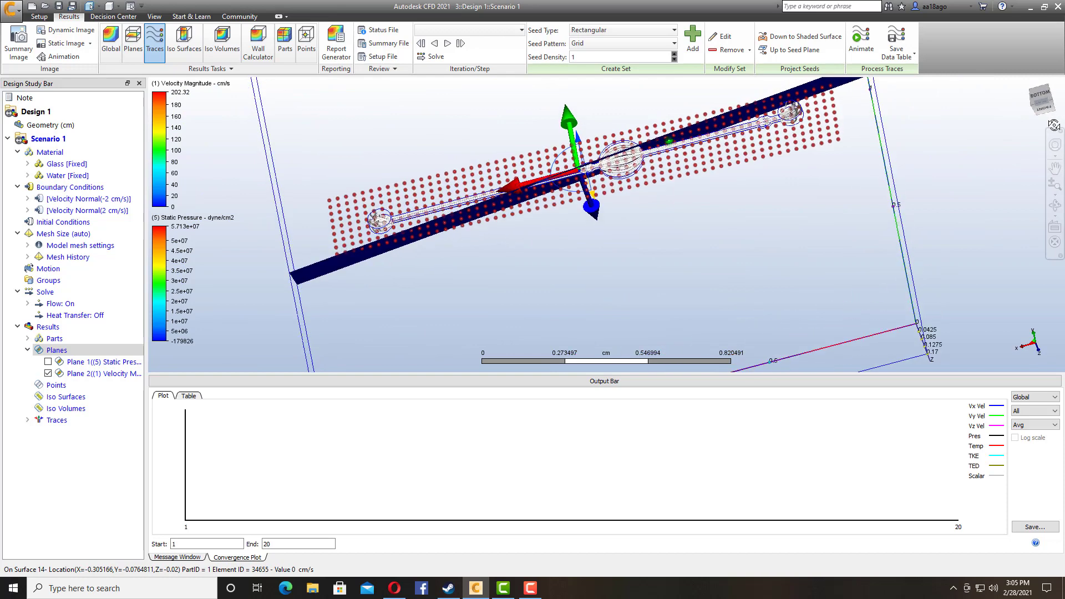
left_click(699, 42)
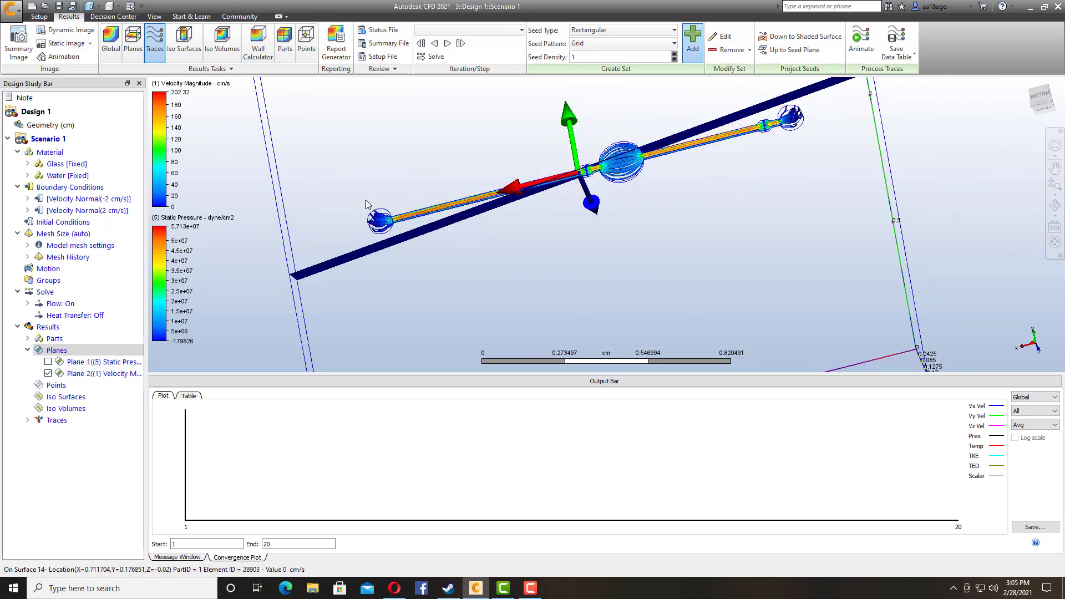
left_click_drag(744, 154, 825, 62)
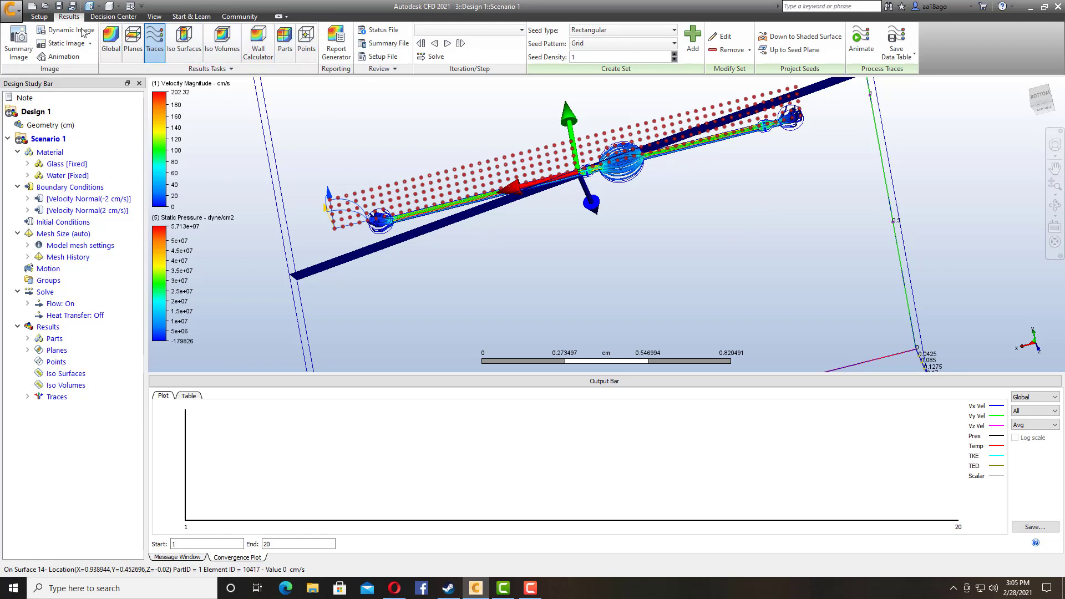
- Review the result plane settings and show Static Pressure as the global result
left_click(111, 39)
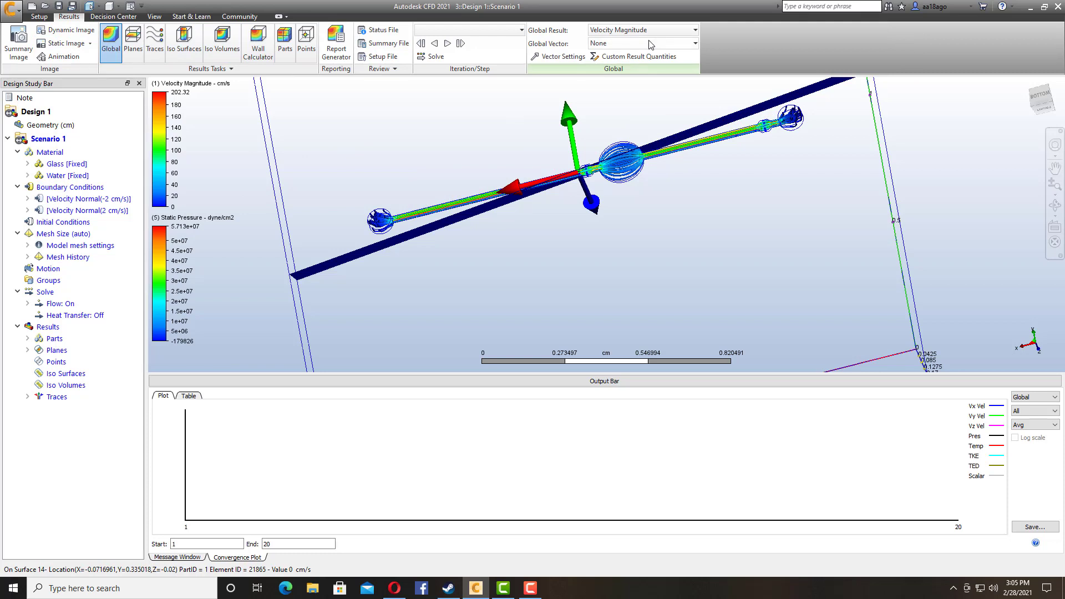
left_click(28, 349)
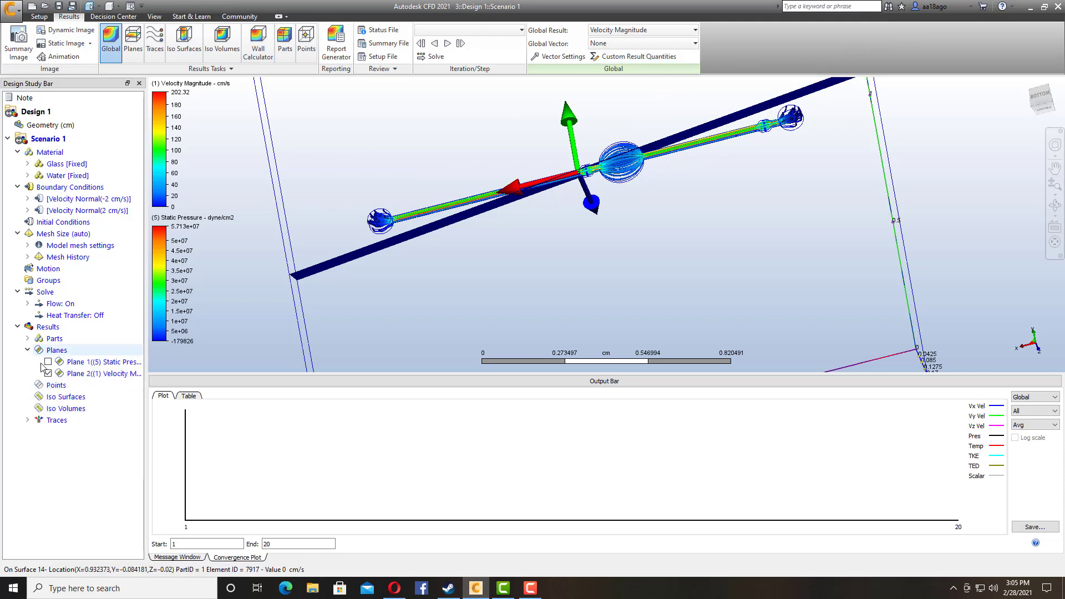
left_click(27, 349)
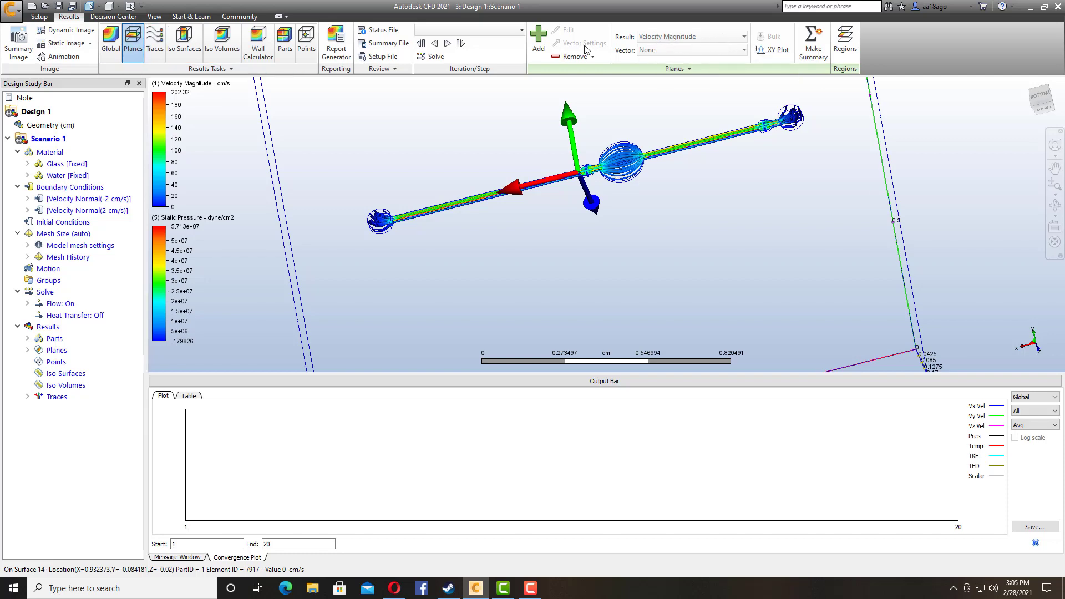
left_click(110, 42)
left_click(647, 31)
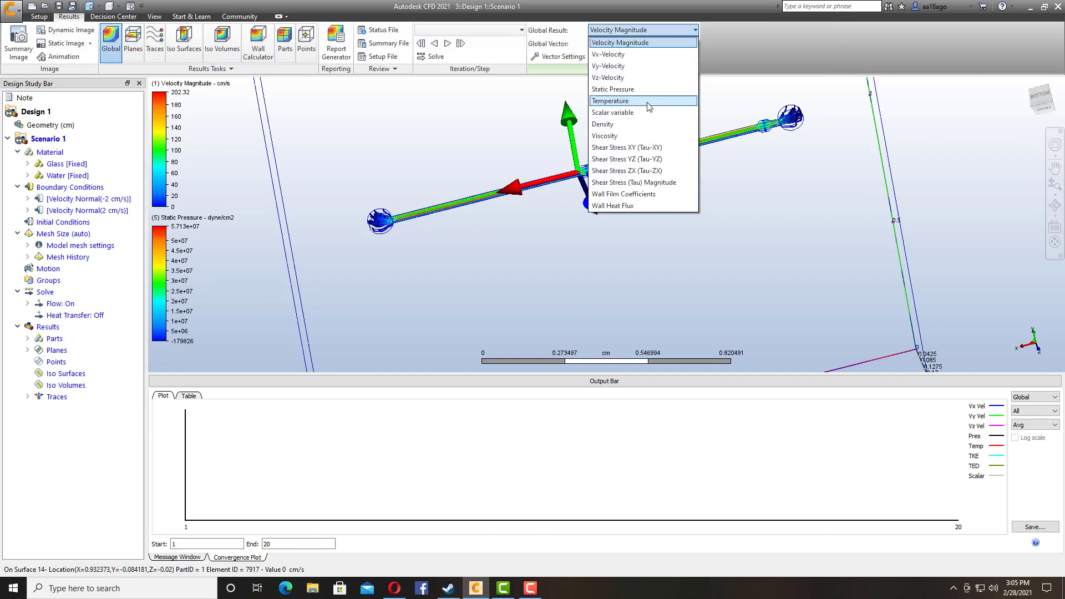
left_click(637, 93)
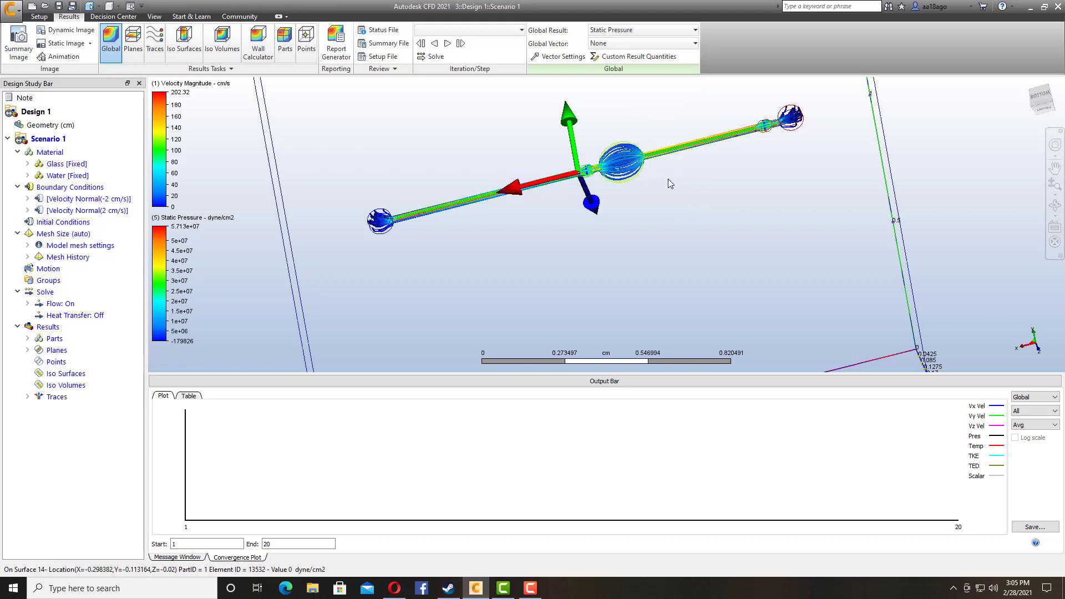
middle_click_drag(677, 171, 638, 145, "shift")
scroll(637, 145, "up", 5)
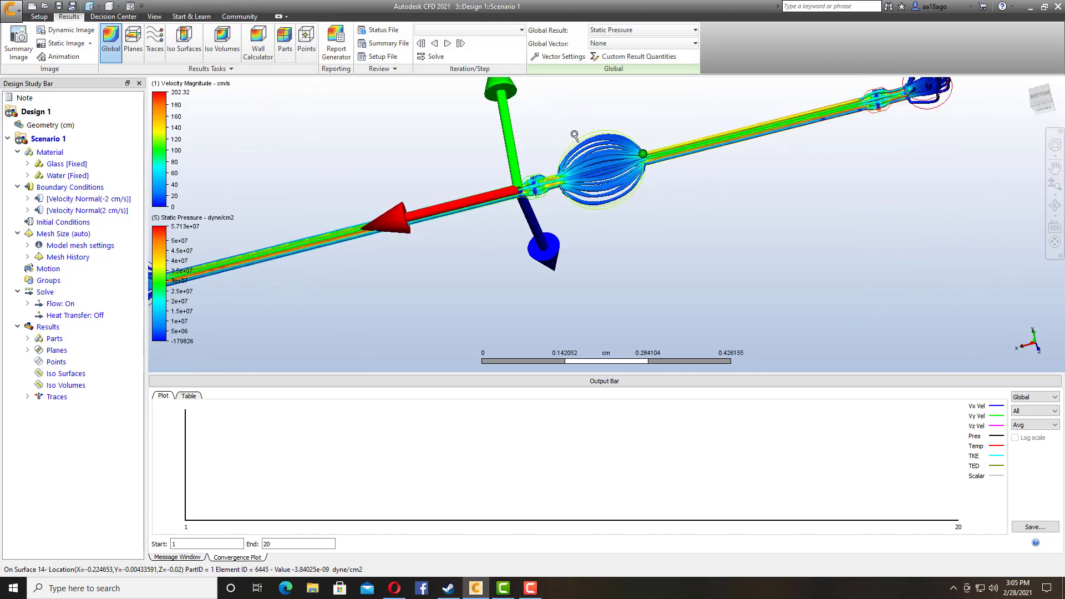
scroll(591, 103, "down", 2)
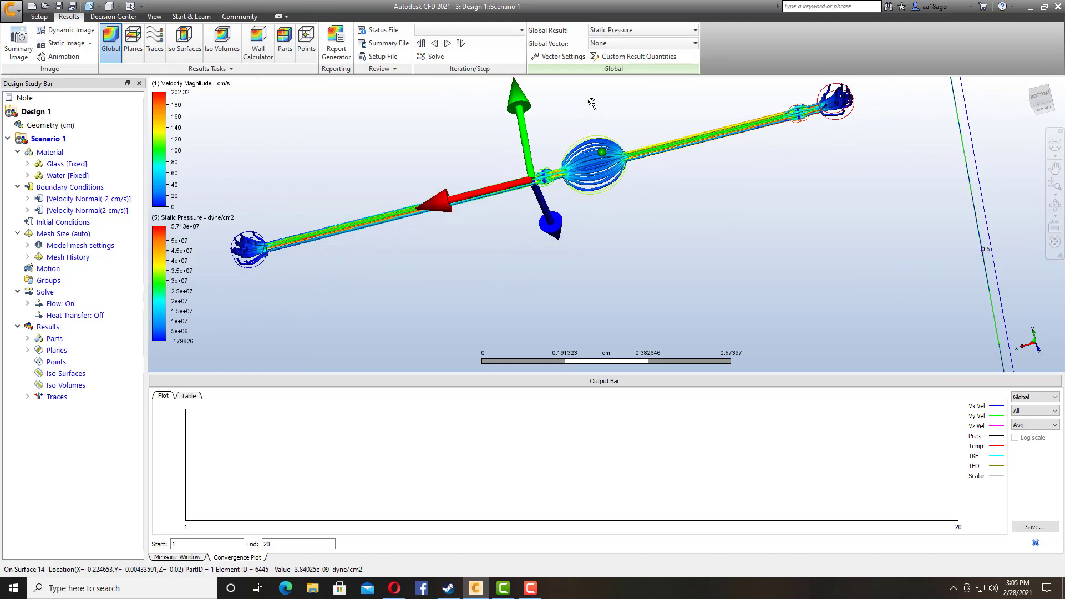
- Try Temperature, check the heat transfer setting, then set Viscosity as the global result
left_click(640, 31)
left_click(628, 102)
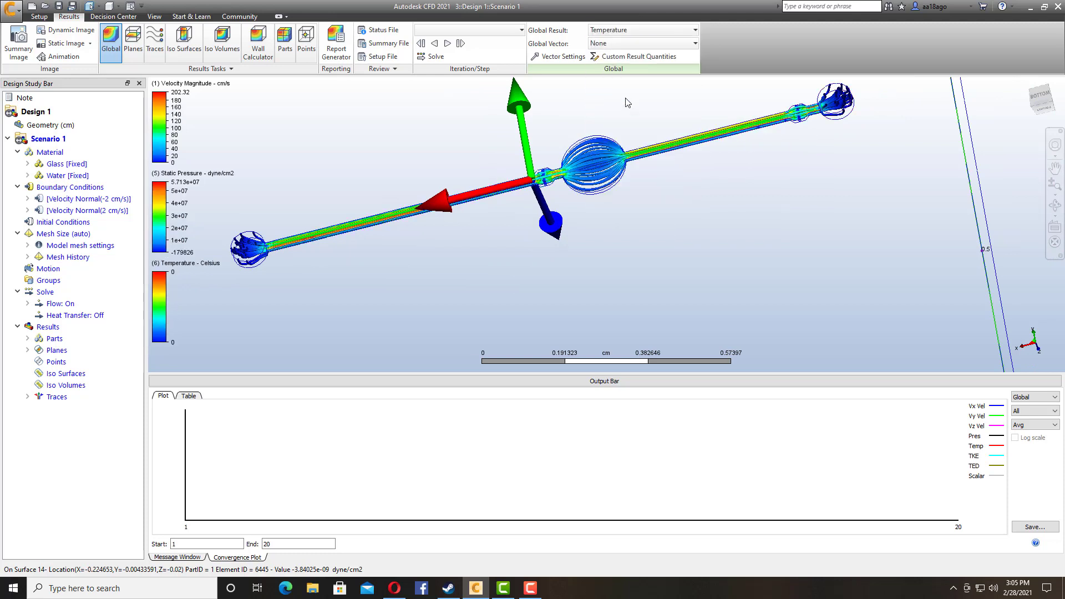
left_click(57, 316)
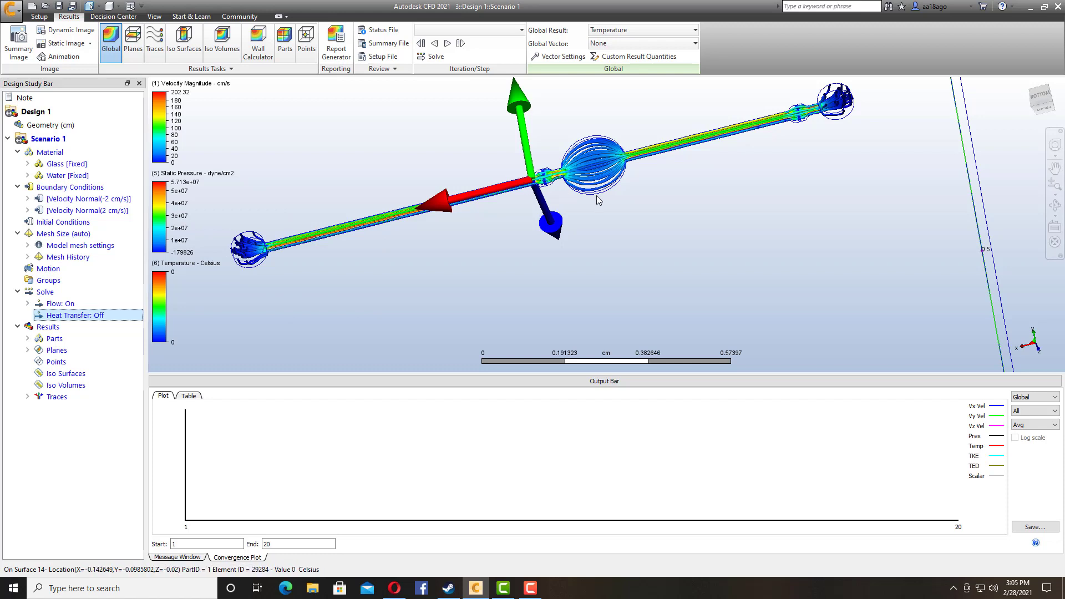
left_click(635, 32)
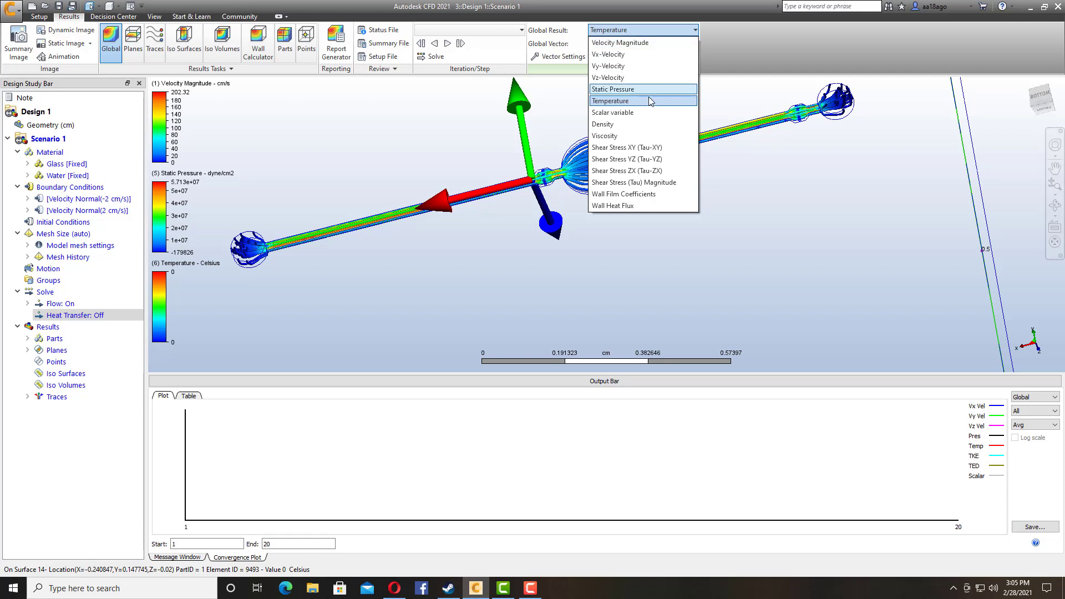
left_click(637, 135)
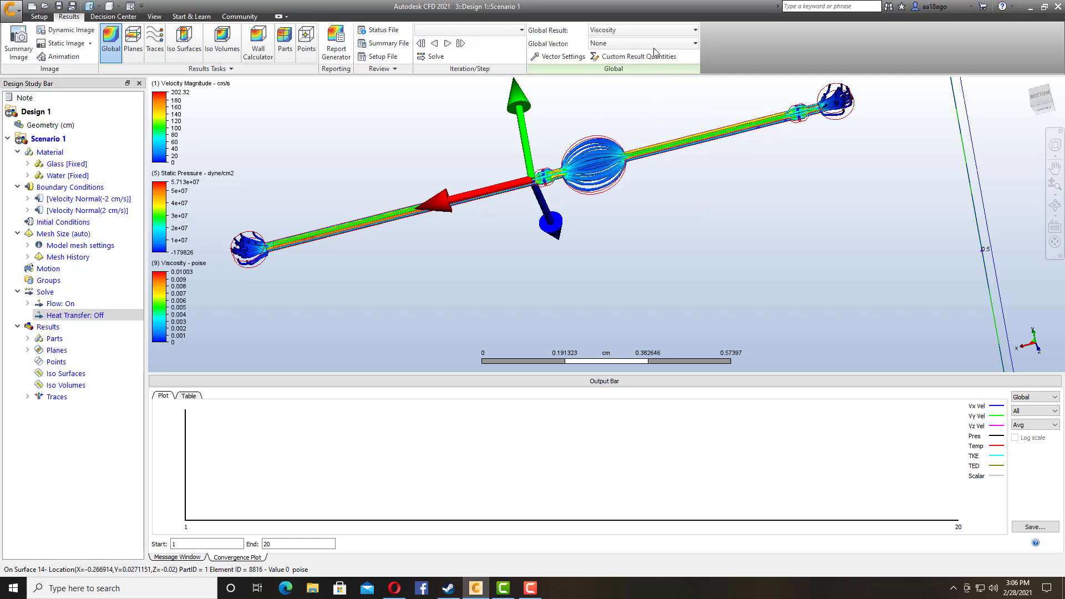
left_click(652, 31)
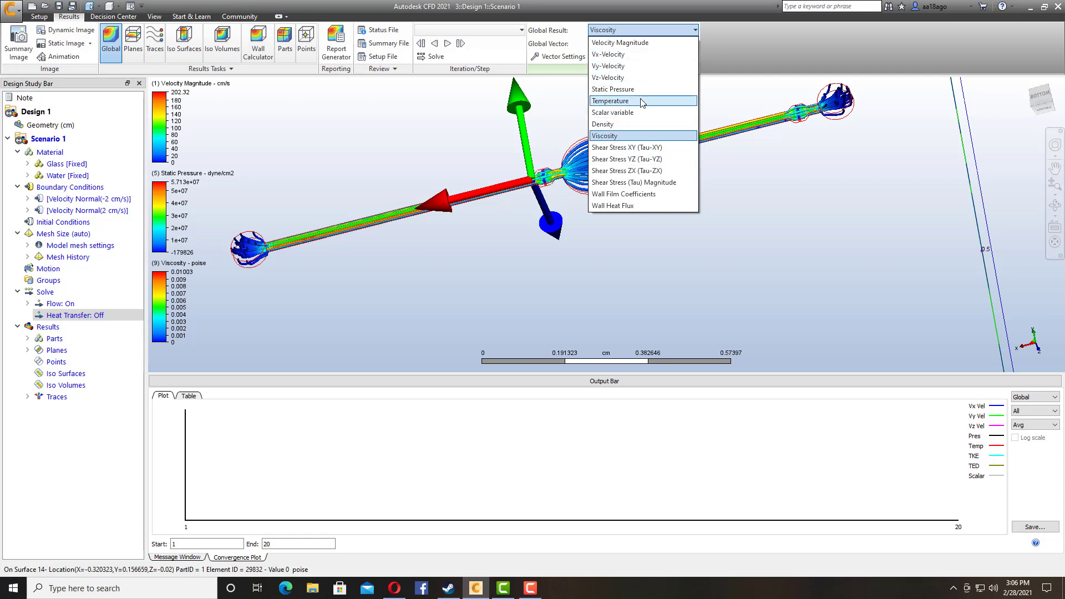
left_click(492, 97)
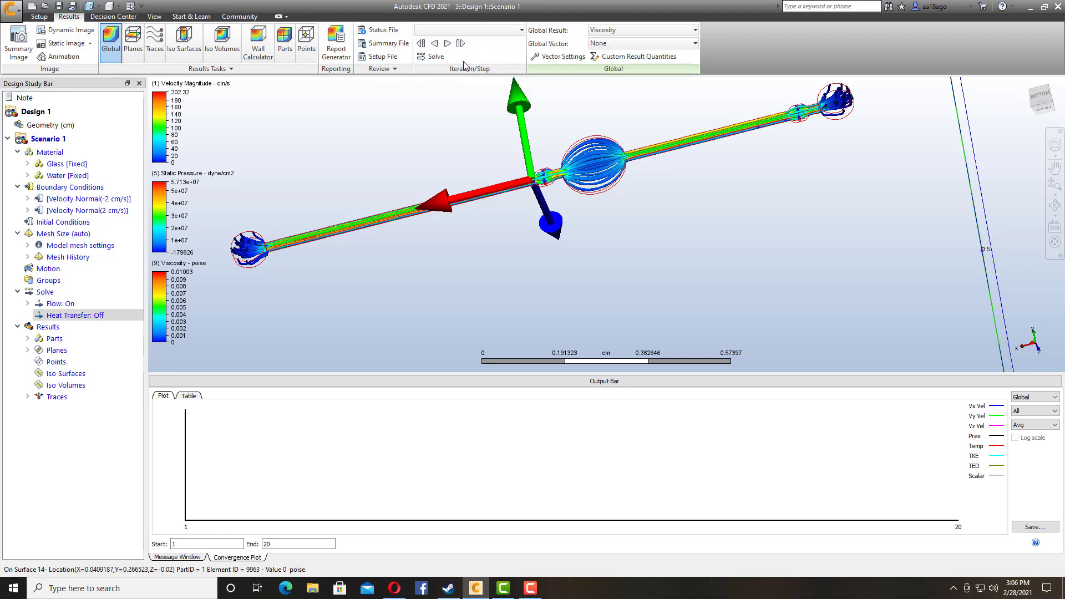
- Review the Simulation Report's General and Contents tabs and generate the report
left_click(339, 58)
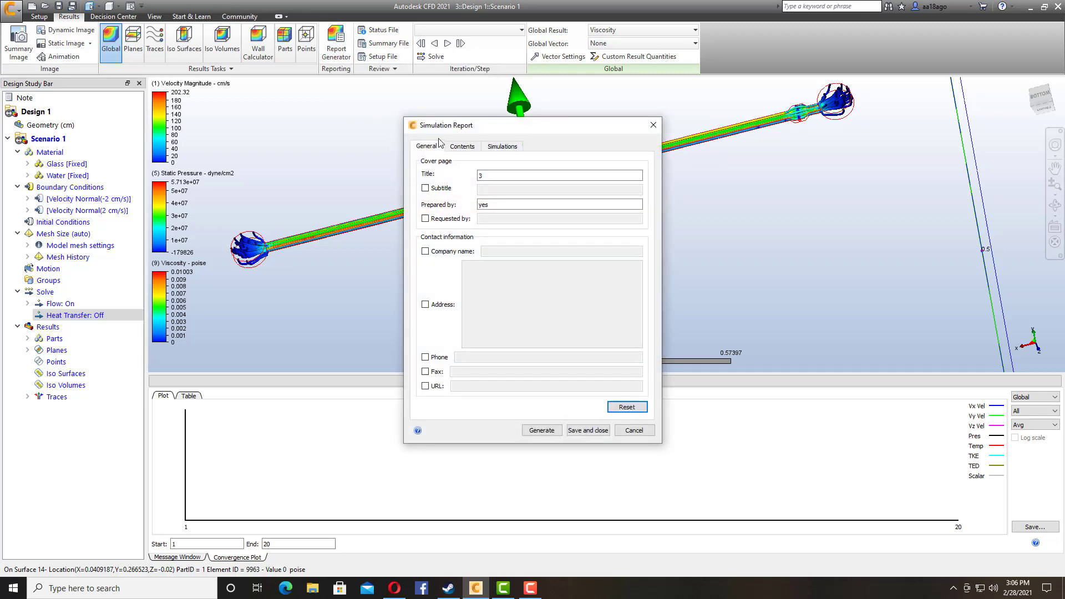
left_click_drag(474, 121, 428, 116)
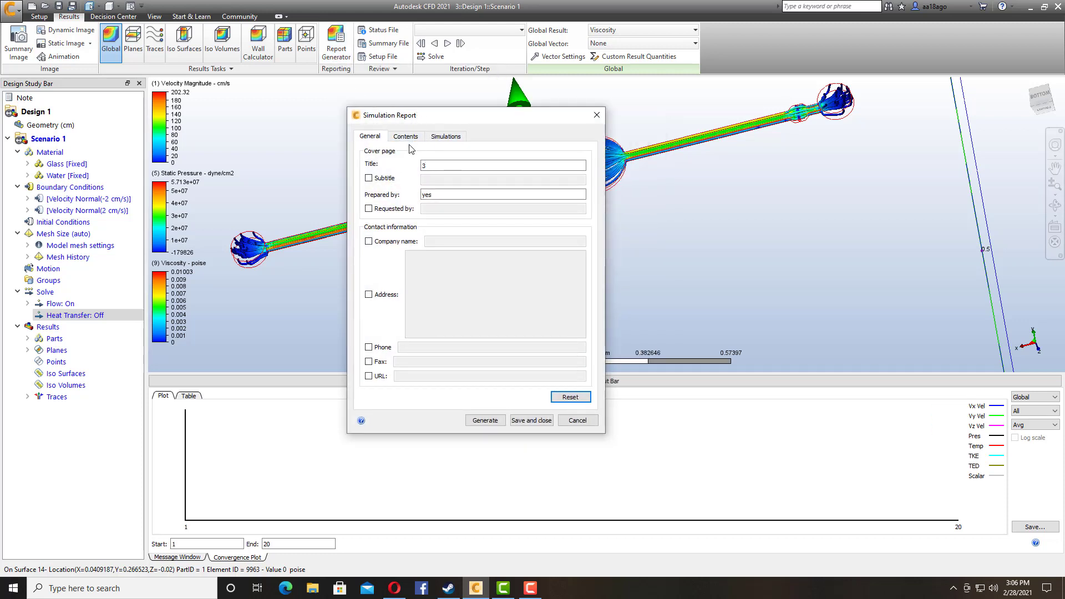
left_click(407, 136)
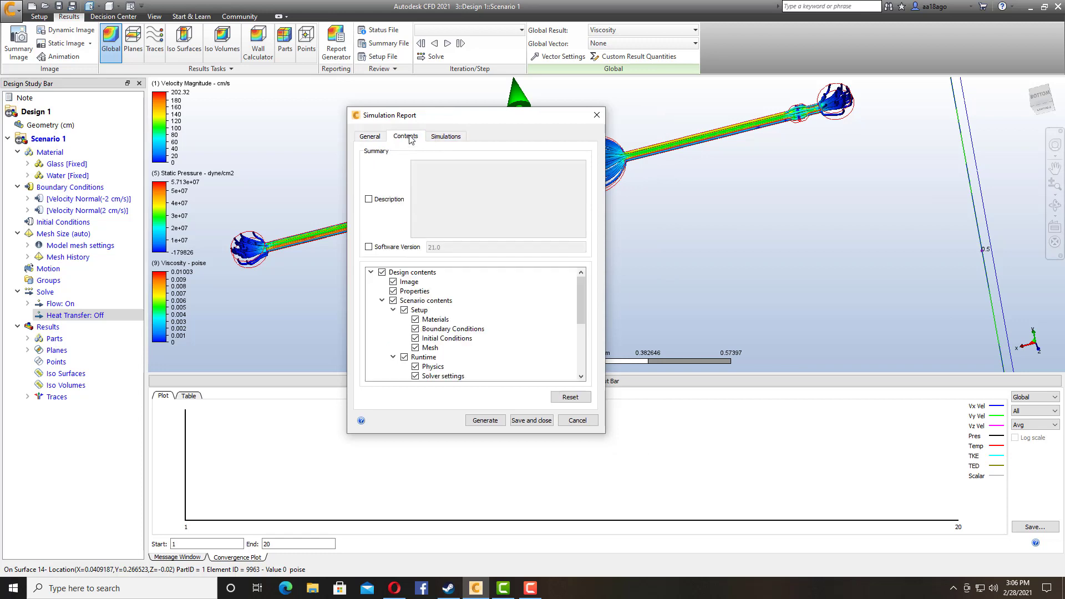
left_click(380, 140)
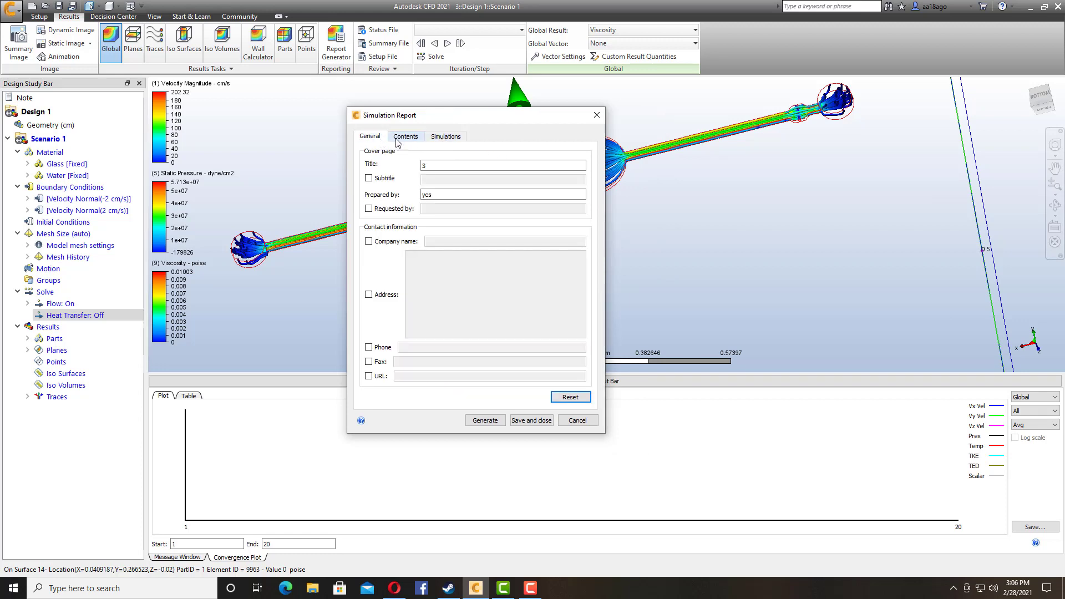
left_click(485, 421)
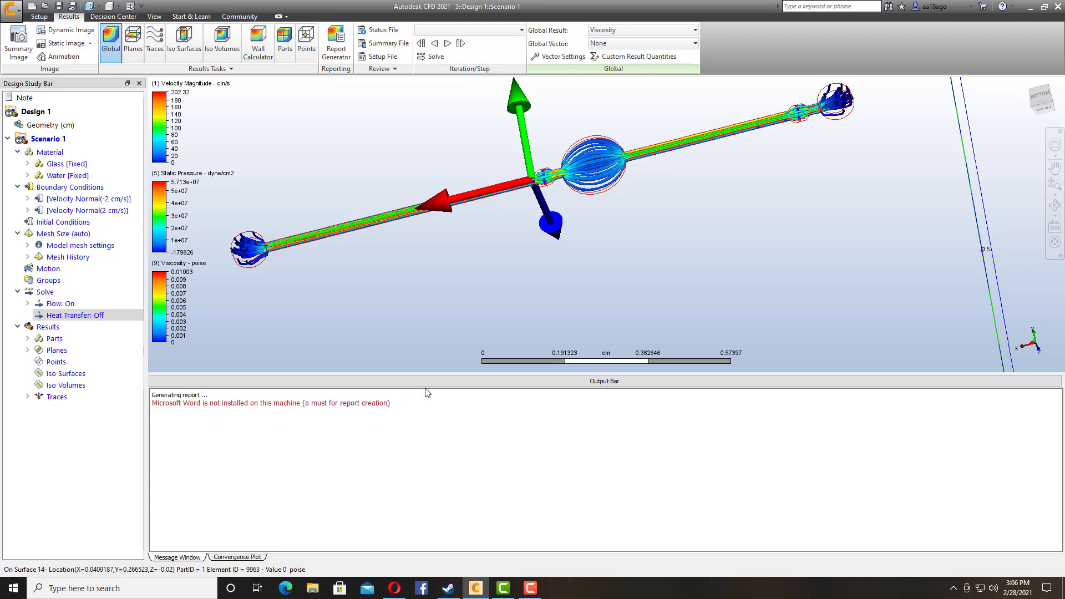
scroll(471, 231, "down", 2)
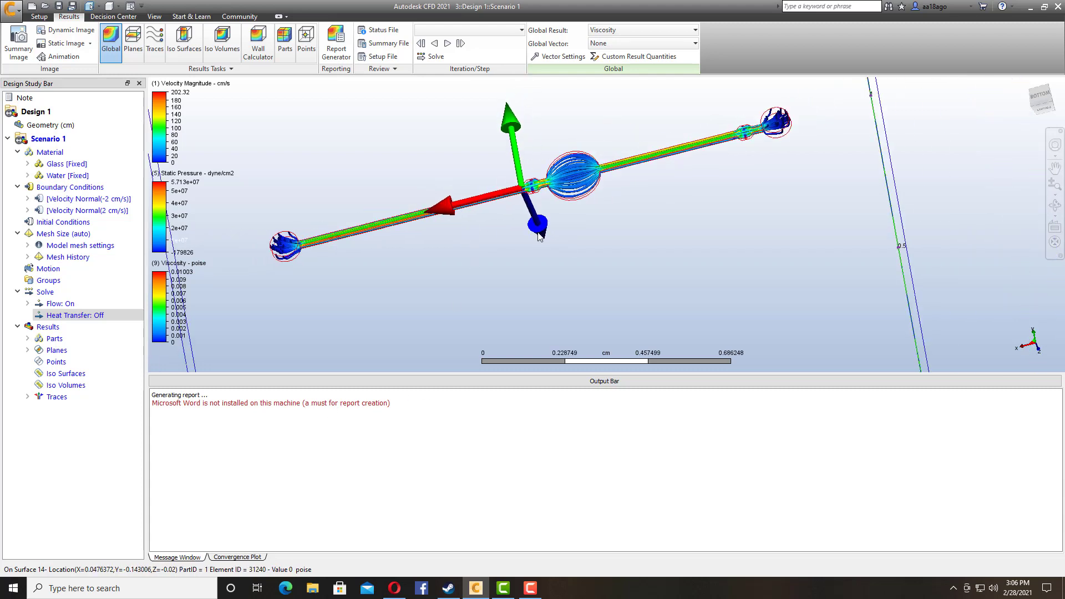